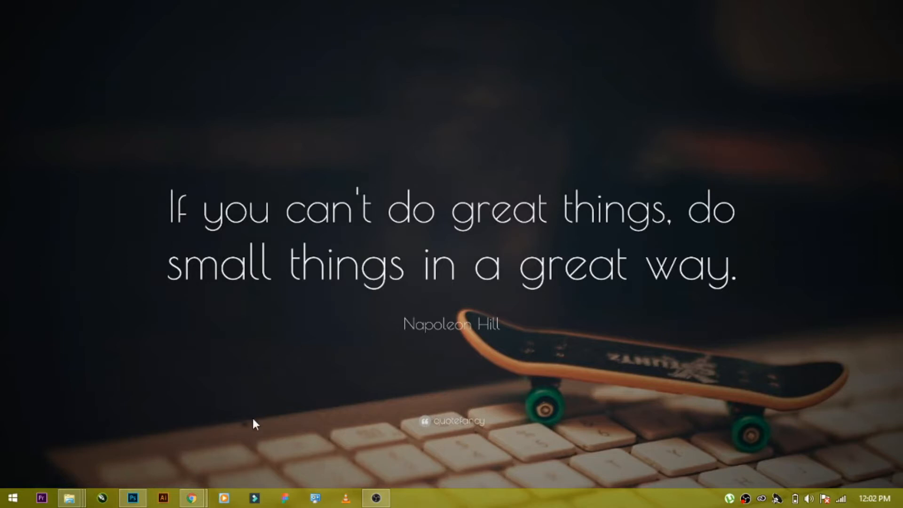
- Open the Instagram profile screenshot image from the Sammeomoba tutorials folder and zoom in to inspect it
mouse_move(73, 494)
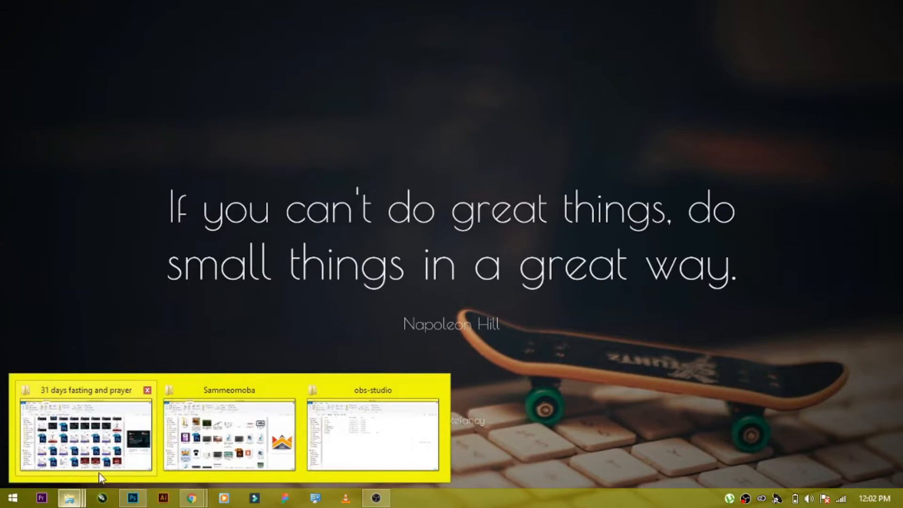
mouse_move(98, 477)
left_click(165, 463)
double_click(146, 153)
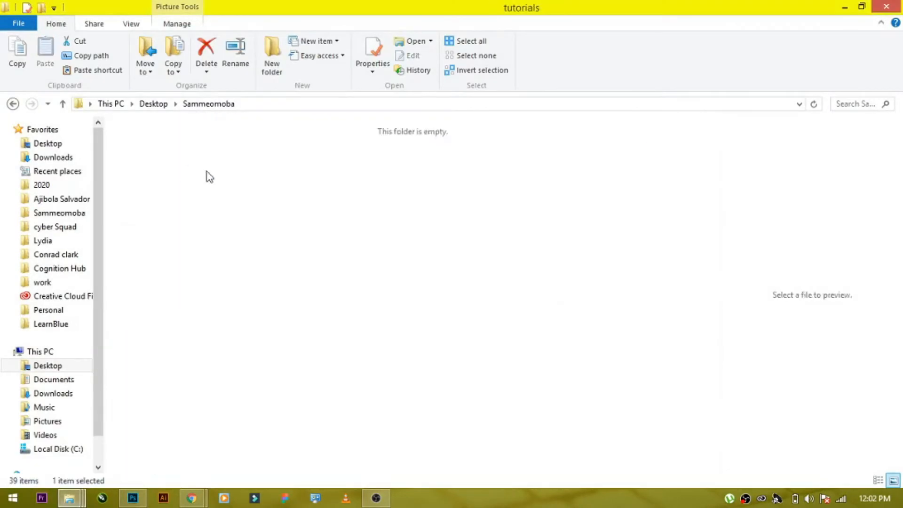
double_click(350, 166)
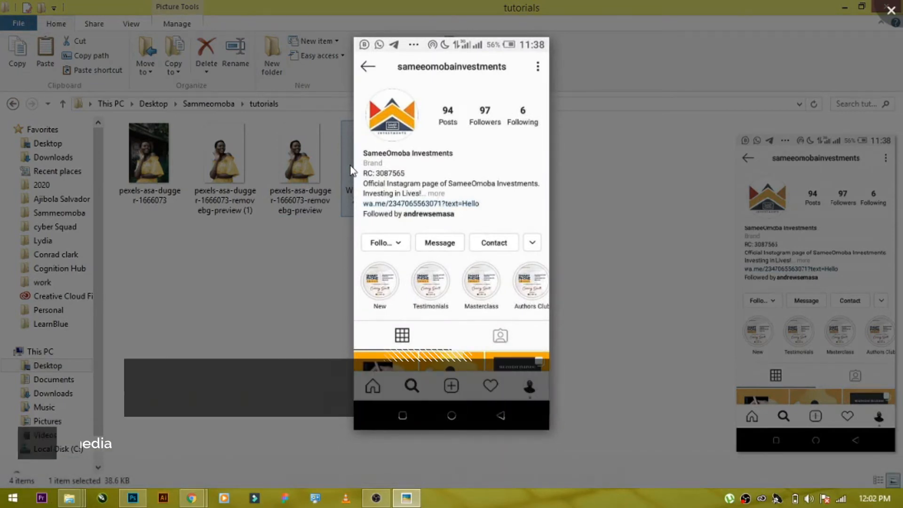
scroll(417, 109, "up", 2)
scroll(417, 109, "up", 4)
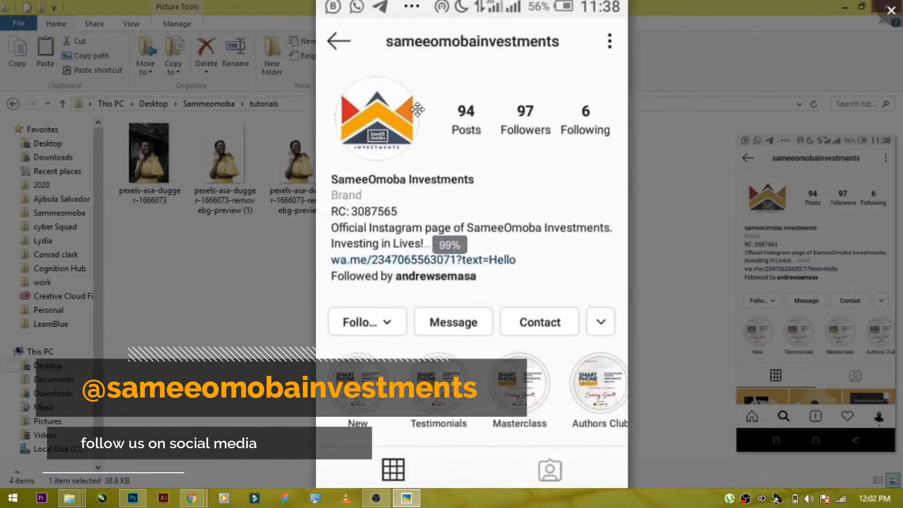
scroll(418, 113, "down", 4)
scroll(418, 112, "down", 3)
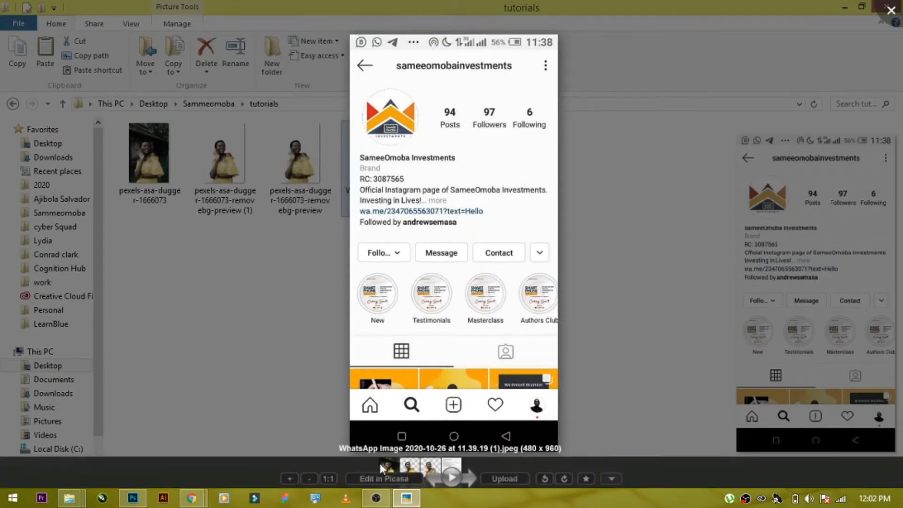
- Switch to the browser and open canva.com in a new tab
key("alt+Tab")
key("alt+Tab")
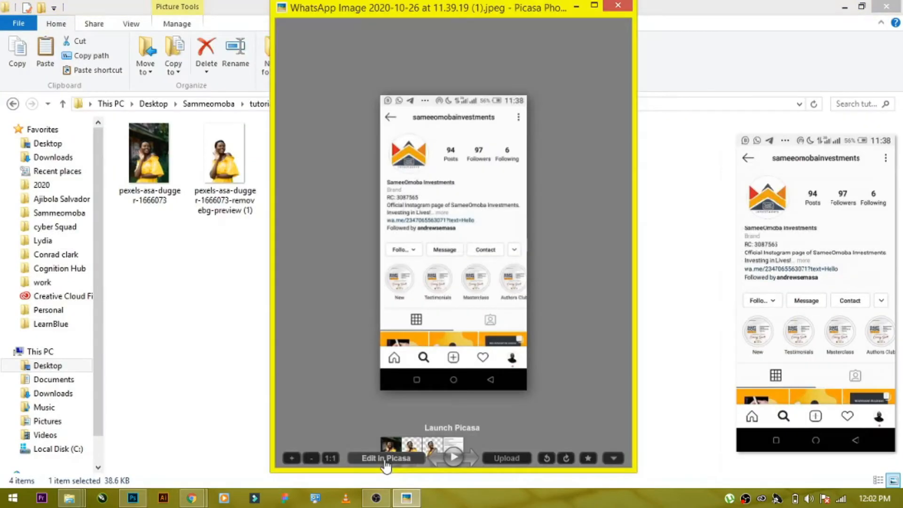
key("alt+Tab")
key("alt+Tab")
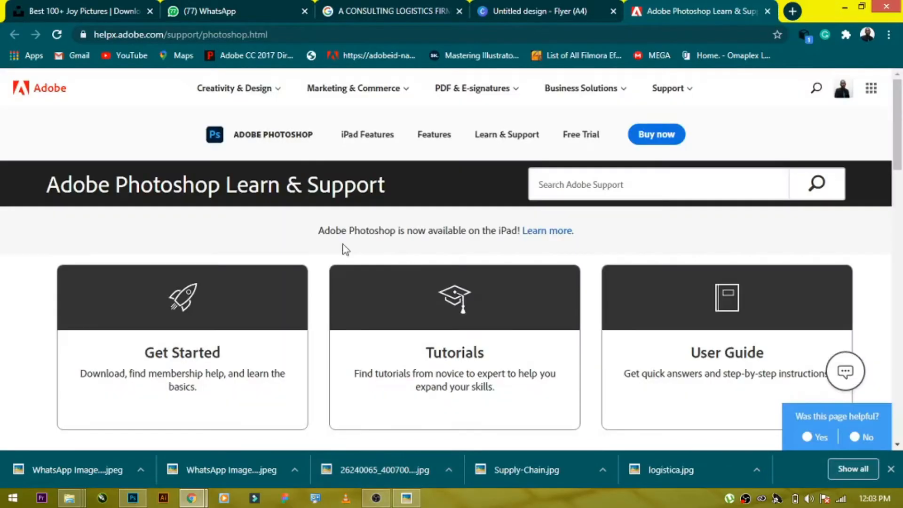
left_click(791, 13)
type("C")
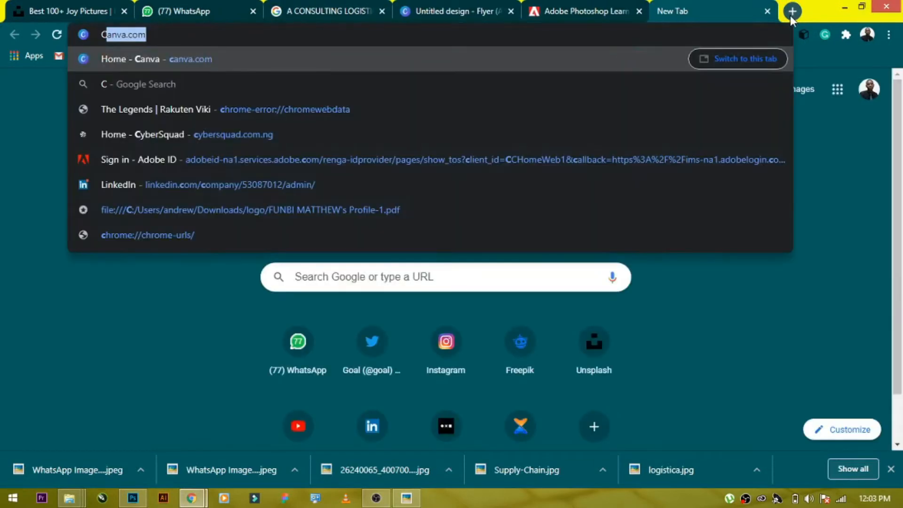
key("Return")
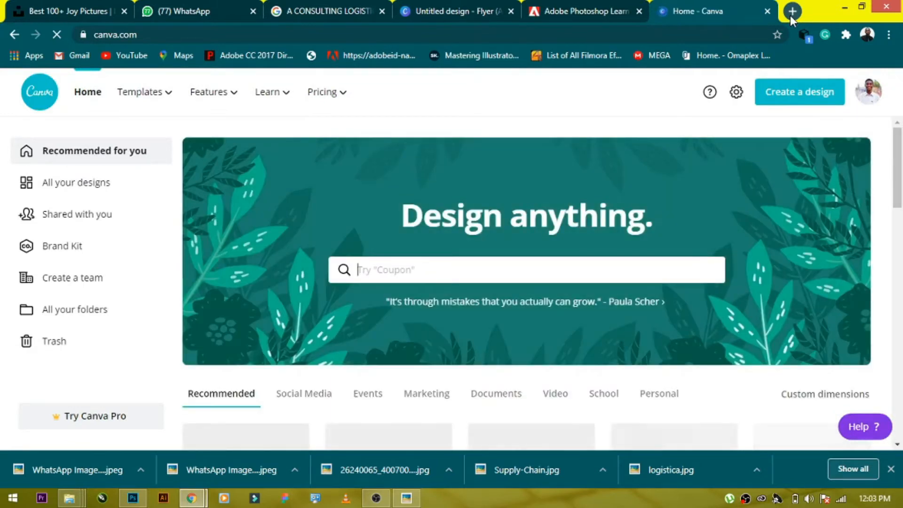
- Create a new Instagram Post design and open the Elements panel
left_click(815, 101)
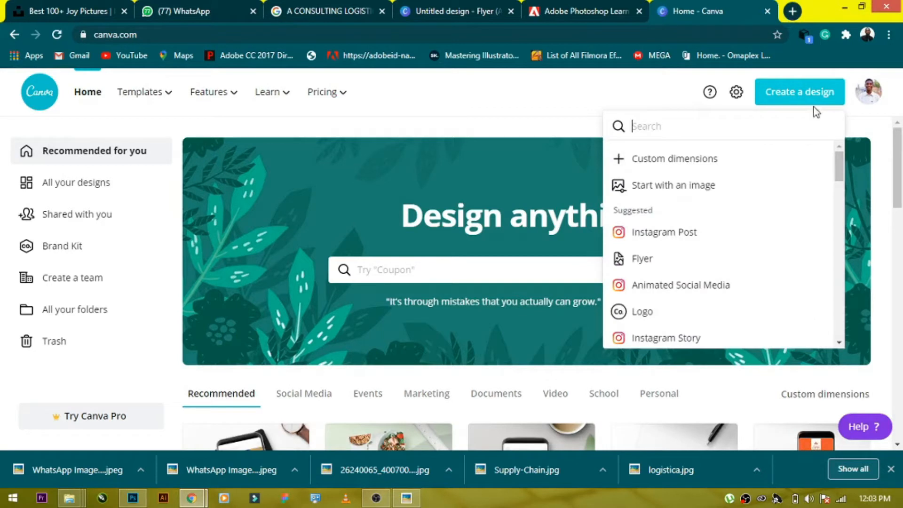
left_click(668, 234)
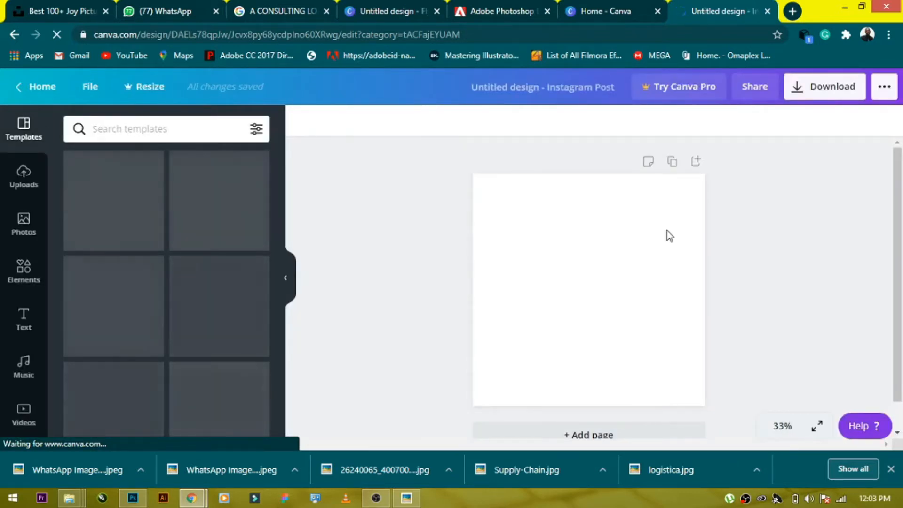
left_click(27, 275)
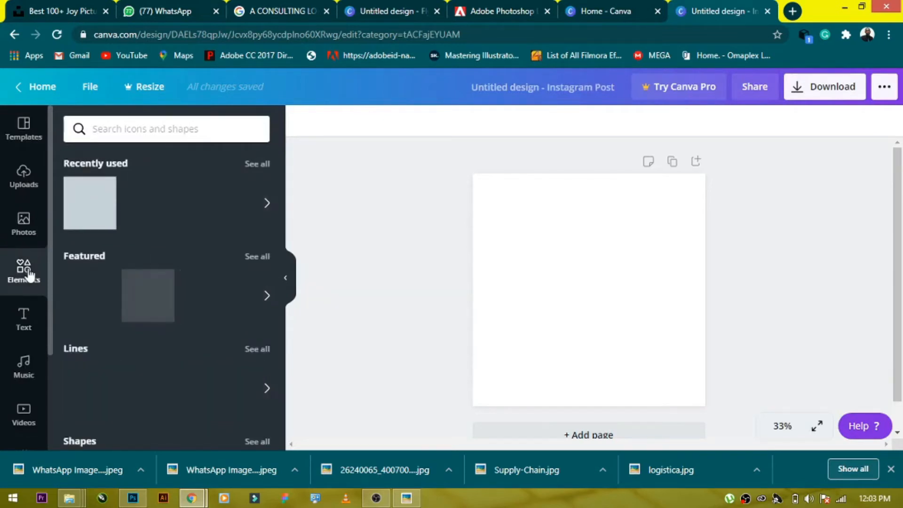
- Add a smartphone-shaped frame from the Frames elements onto the canvas
scroll(69, 271, "down", 7)
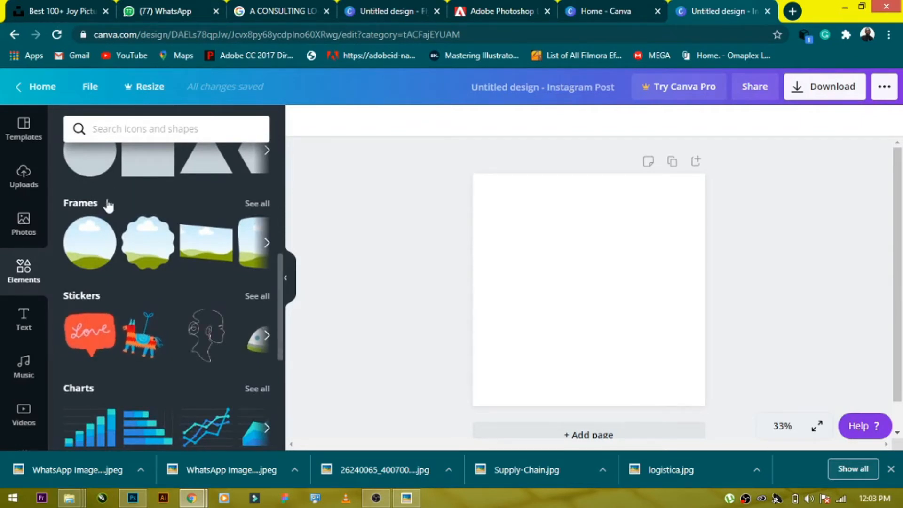
scroll(76, 207, "up", 4)
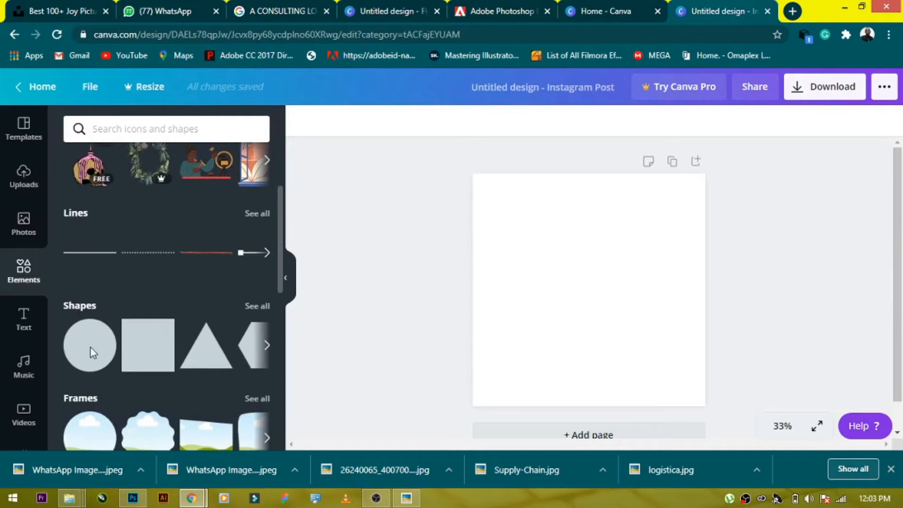
scroll(81, 365, "down", 6)
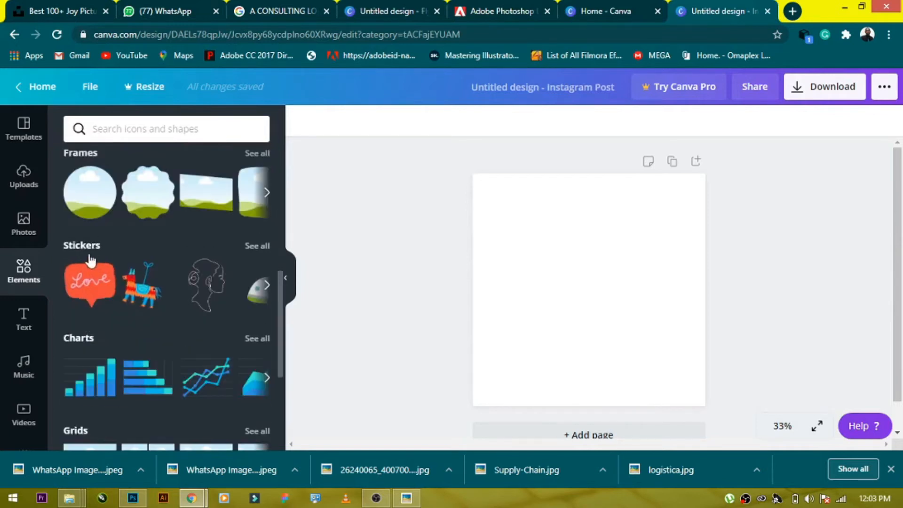
scroll(93, 237, "up", 4)
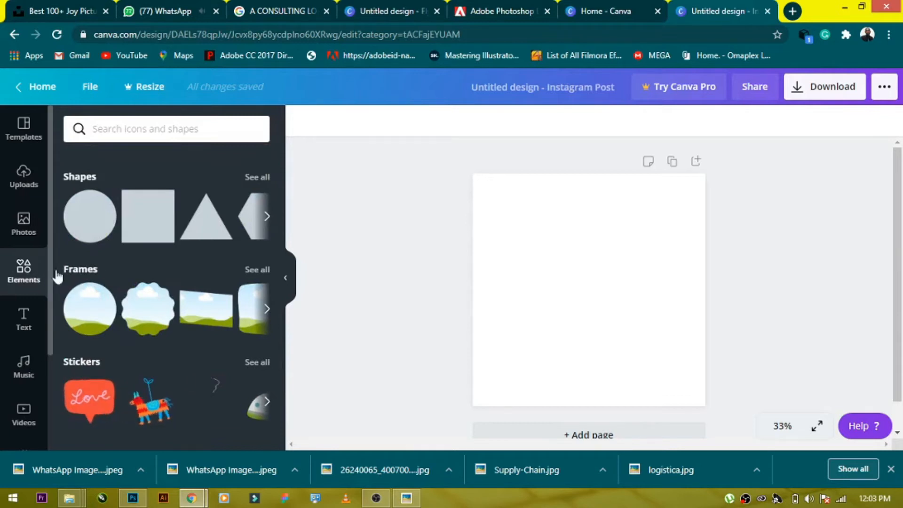
left_click(266, 277)
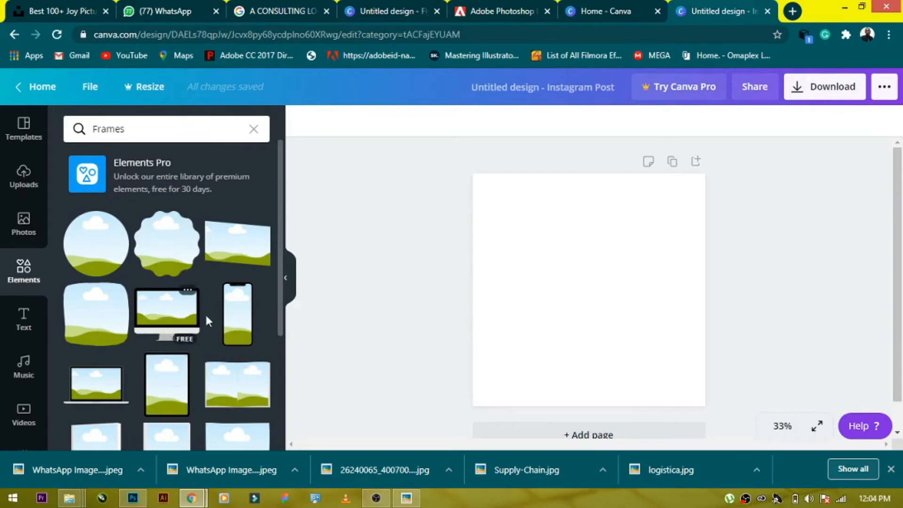
scroll(188, 310, "down", 2)
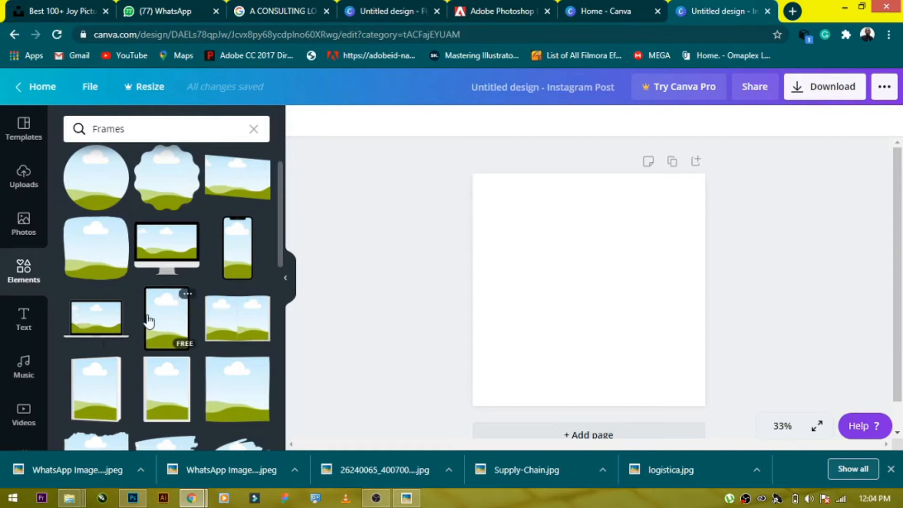
scroll(221, 325, "down", 4)
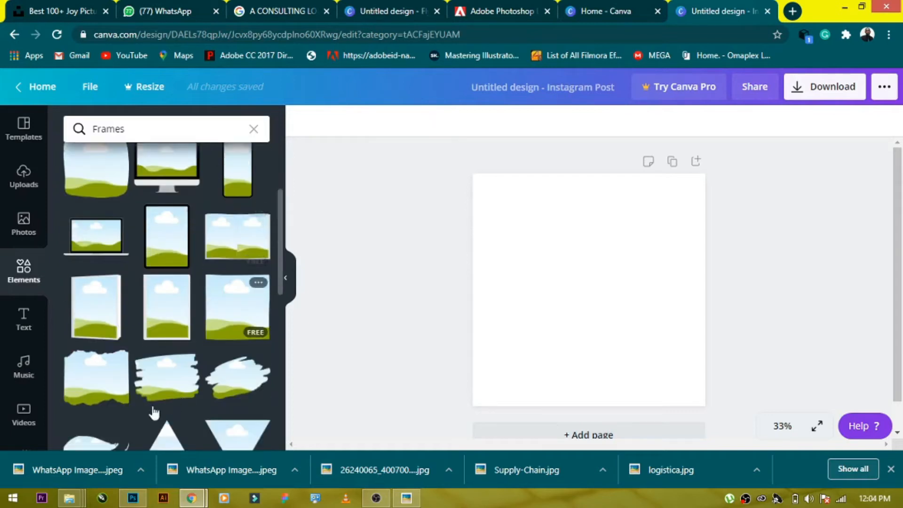
scroll(155, 256, "up", 6)
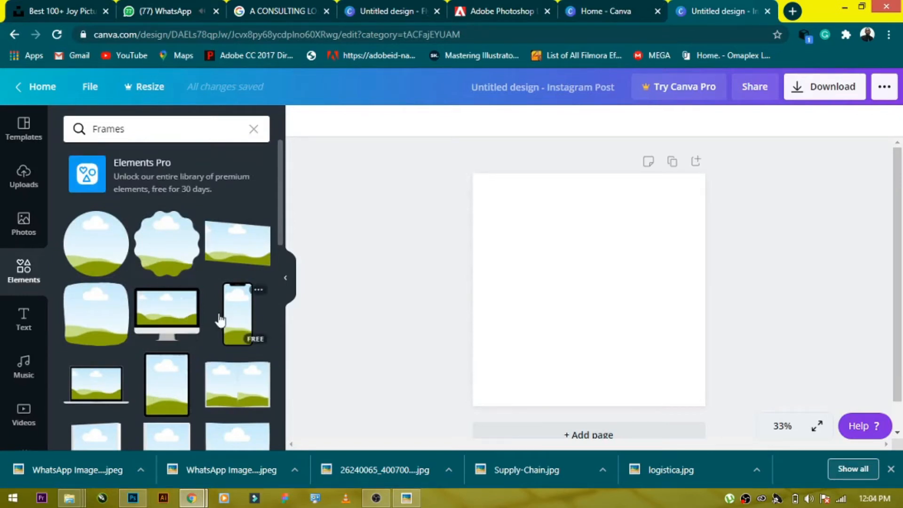
left_click_drag(225, 320, 268, 311)
left_click_drag(566, 308, 550, 308)
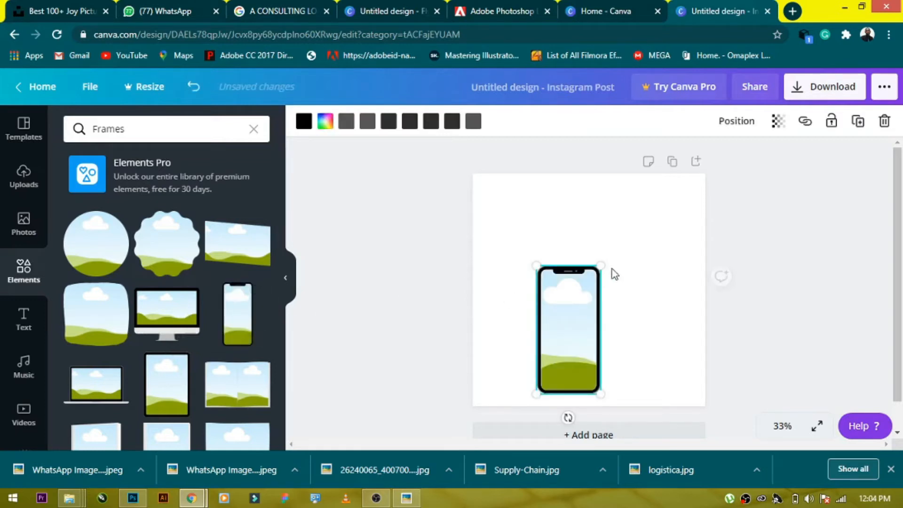
- Enlarge the phone frame to fill most of the canvas height
left_click_drag(630, 226, 672, 196)
left_click(674, 228)
left_click(738, 226)
left_click(631, 248)
left_click(632, 248)
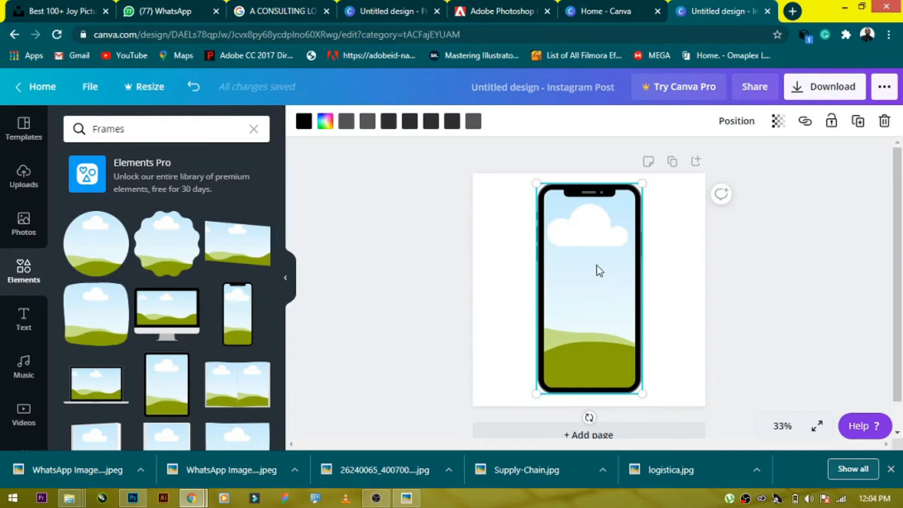
- Drop a stock photo of a man with flowers into the phone frame
left_click(23, 220)
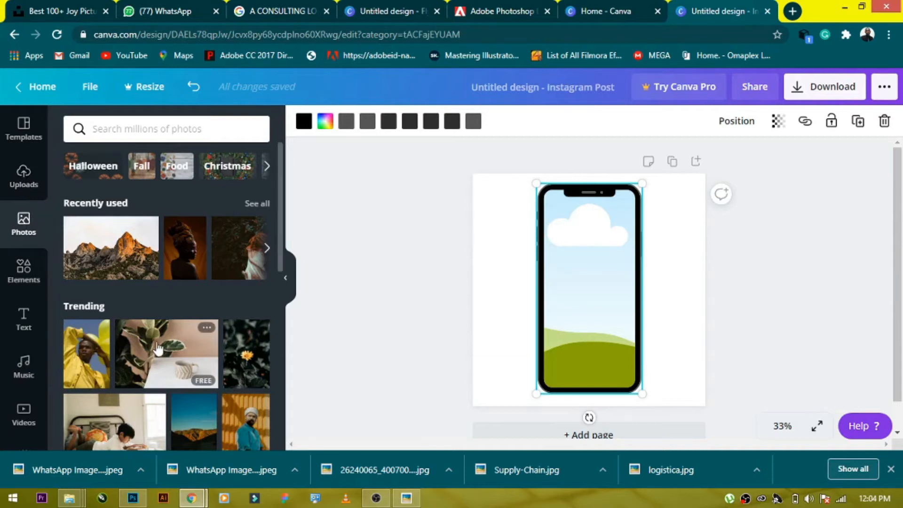
scroll(161, 343, "down", 10)
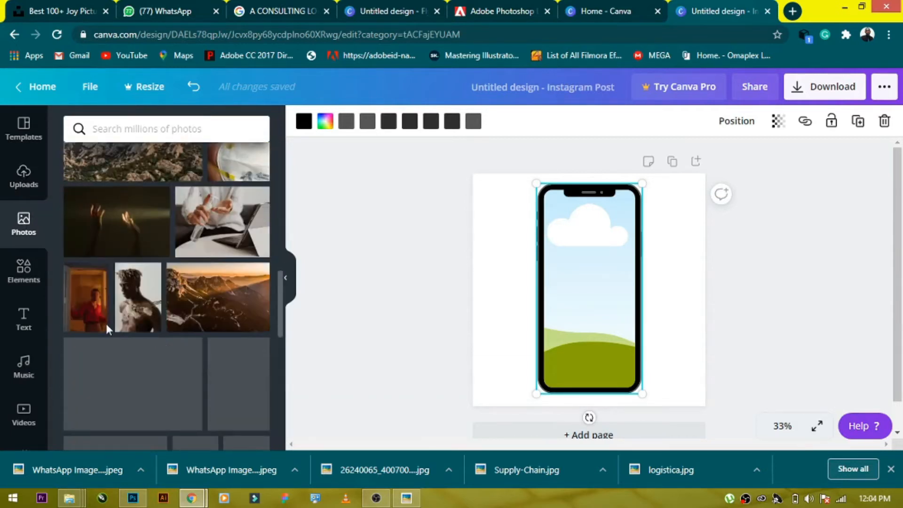
left_click_drag(137, 309, 562, 241)
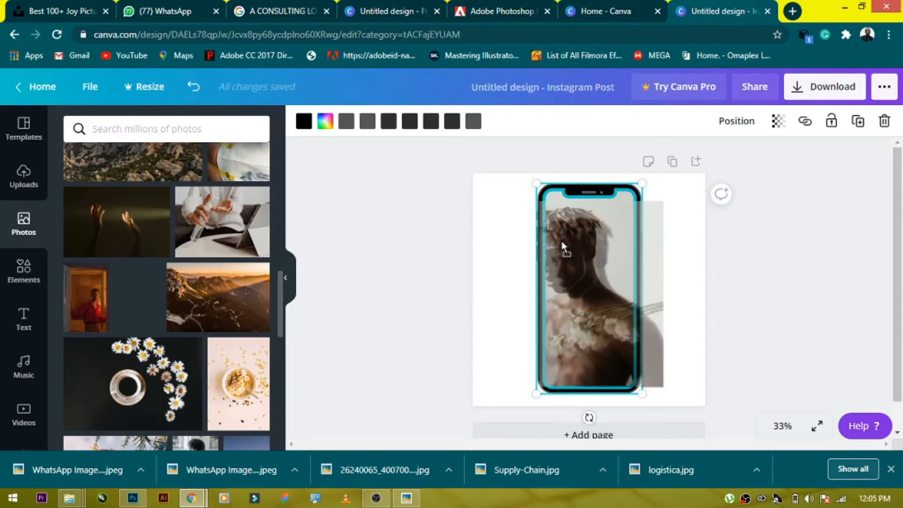
mouse_move(561, 241)
left_mouse_down()
mouse_move(577, 196)
mouse_move(564, 202)
mouse_move(557, 249)
left_mouse_up()
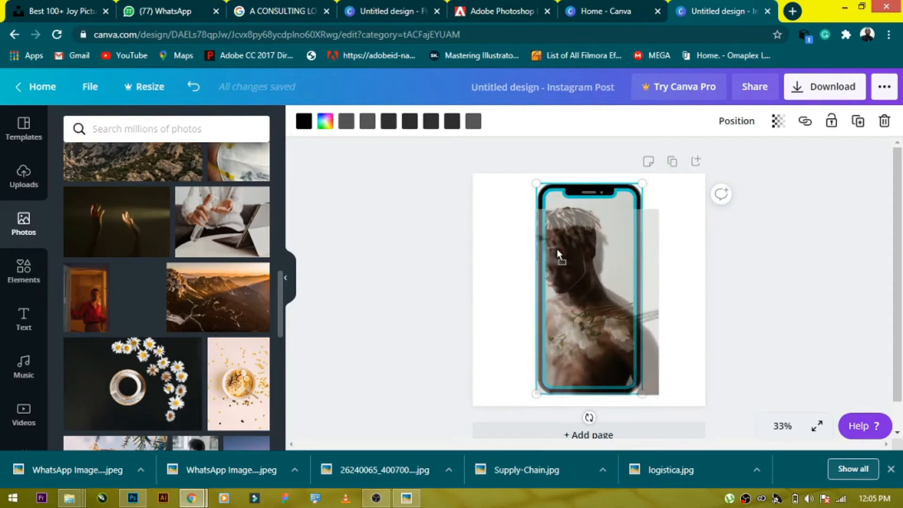
left_click_drag(556, 250, 561, 245)
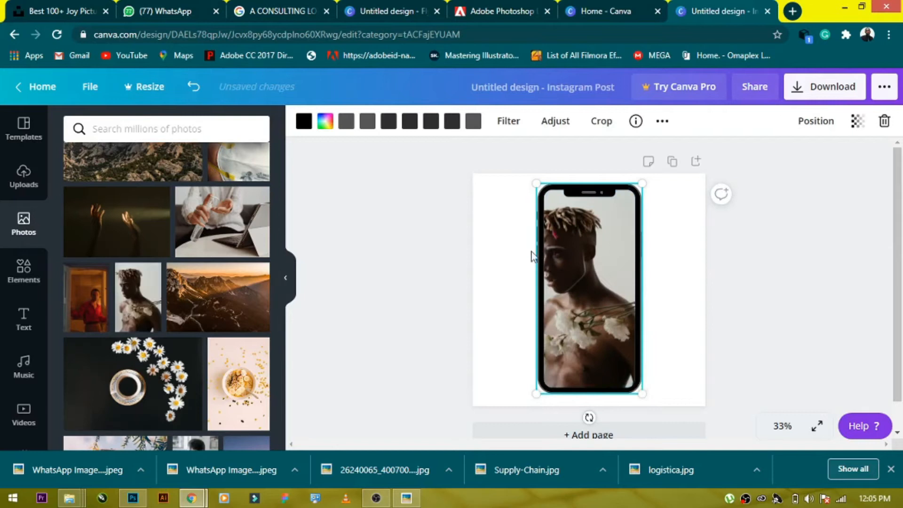
- Enlarge and reposition the photo inside the phone frame so the face fills the screen
left_click(439, 272)
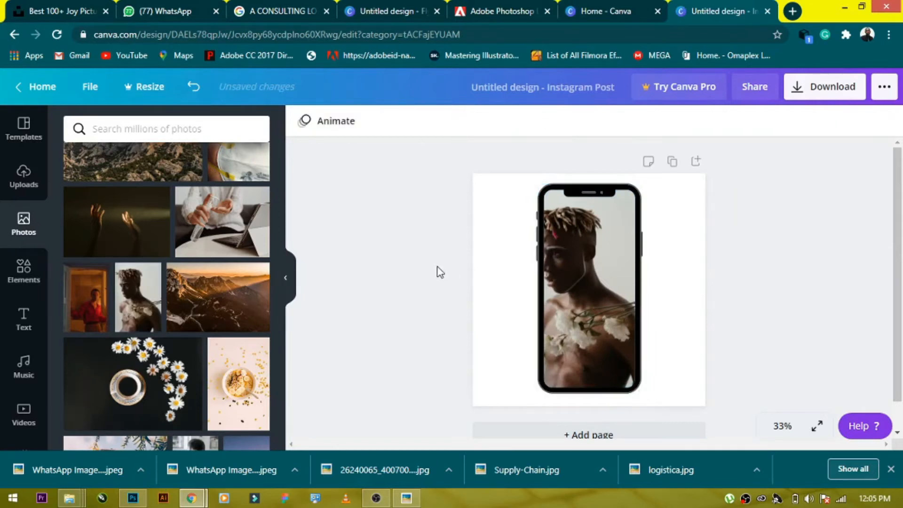
left_click(556, 267)
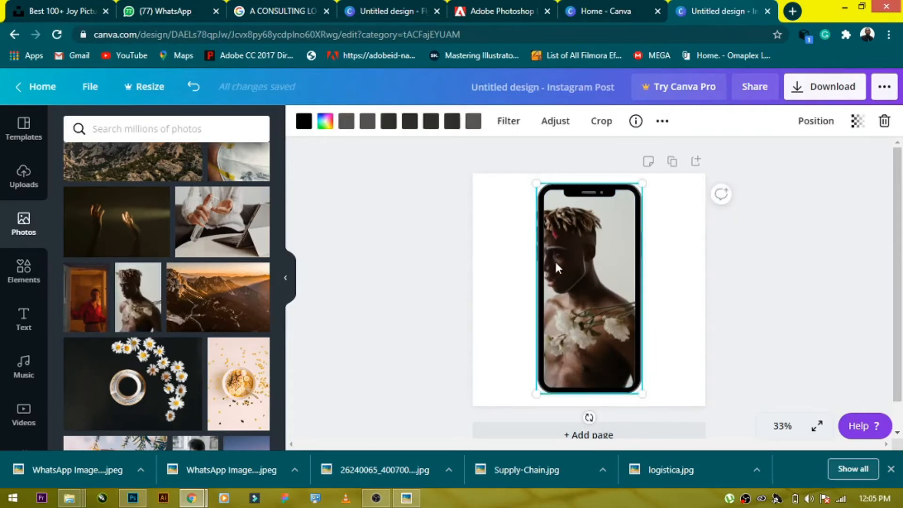
double_click(556, 267)
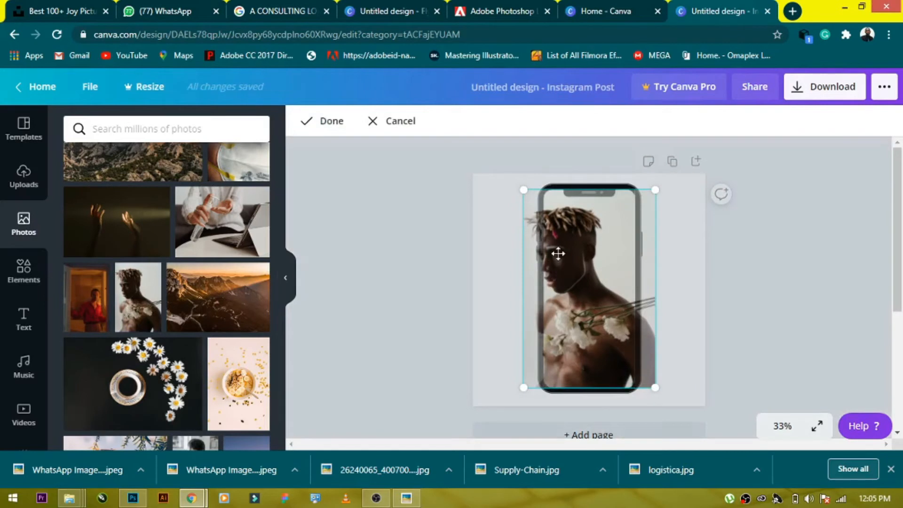
left_click_drag(517, 189, 413, 101)
left_click_drag(514, 231, 563, 311)
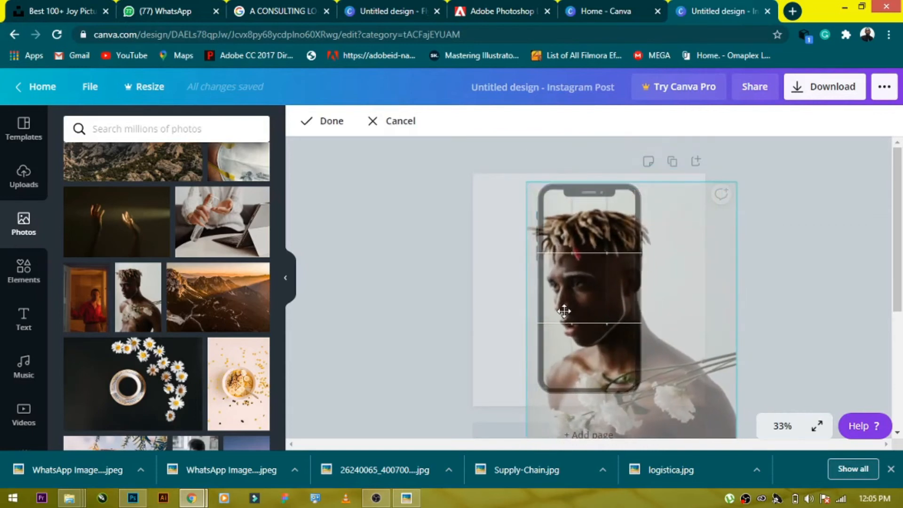
left_click(472, 283)
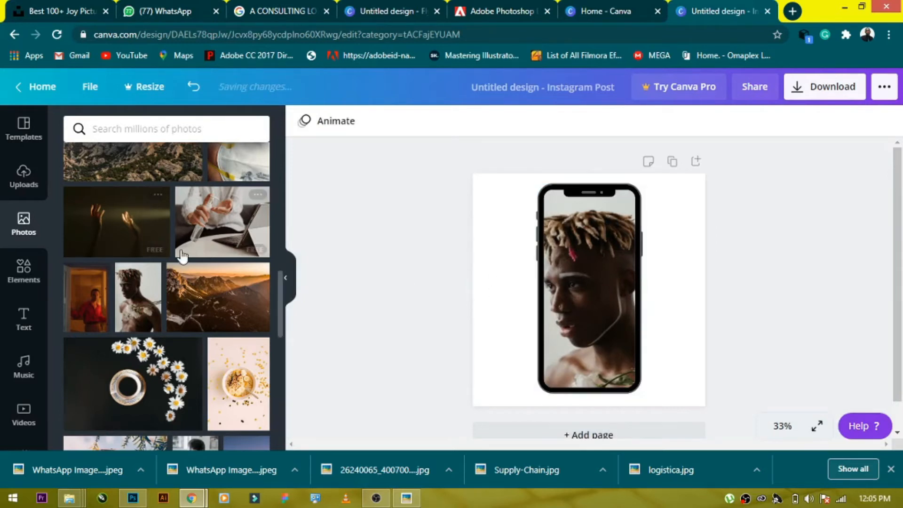
- Delete the photo from the phone frame, leaving it empty
scroll(189, 256, "down", 5)
scroll(190, 254, "up", 5)
left_click(584, 276)
double_click(586, 278)
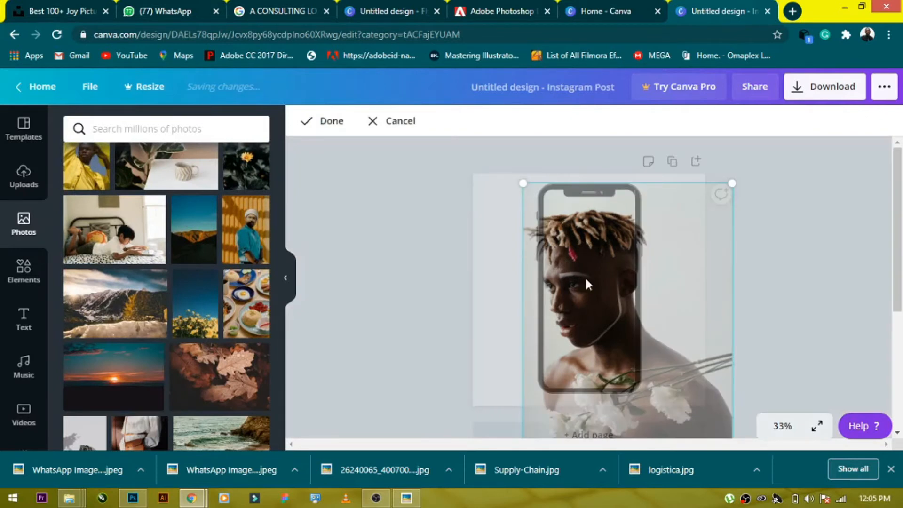
key("Delete")
left_click(349, 269)
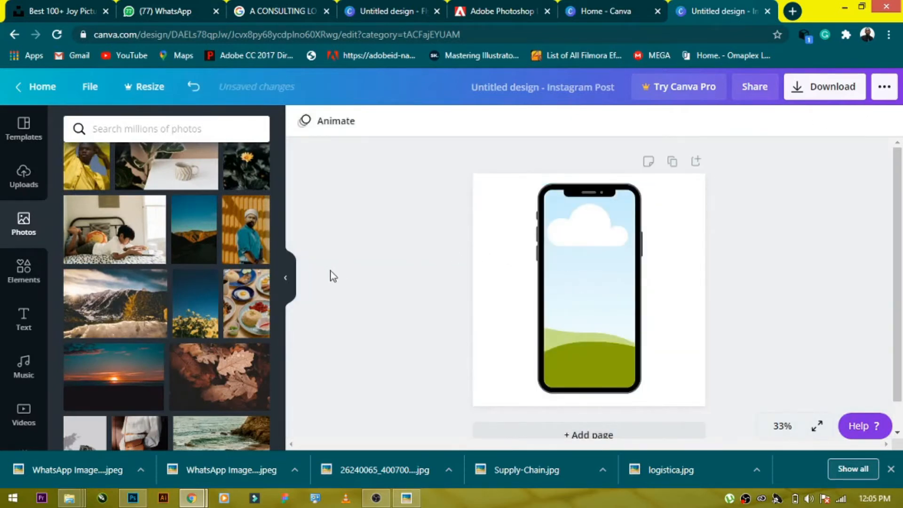
scroll(141, 207, "up", 4)
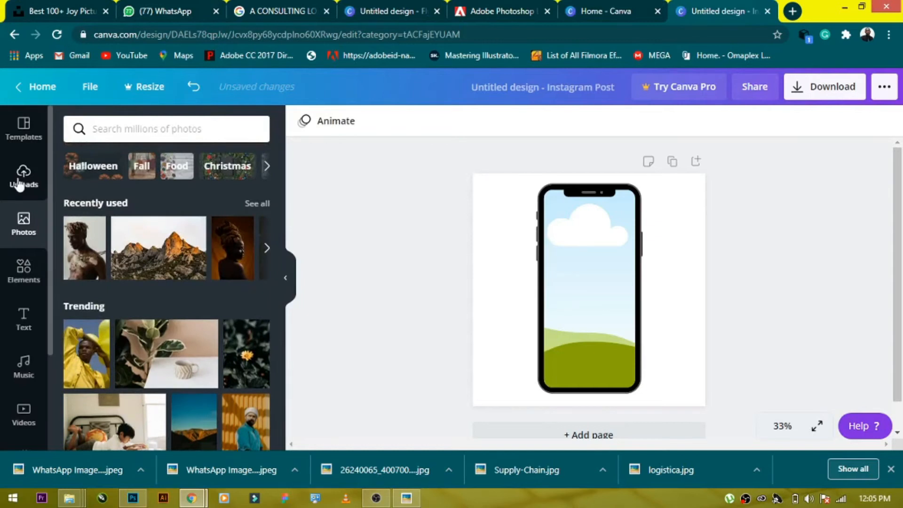
- Drop the uploaded Instagram profile screenshot into the phone frame and adjust its fit on the screen
left_click(20, 178)
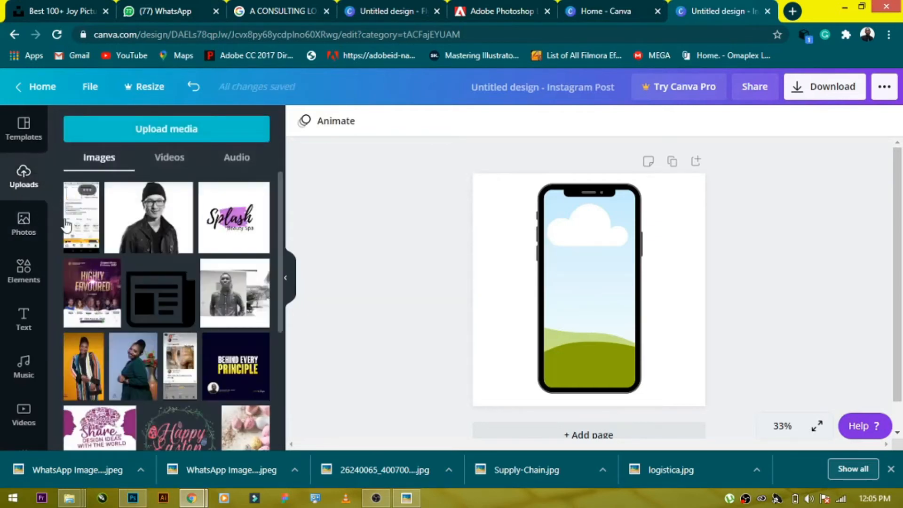
left_click_drag(66, 225, 561, 272)
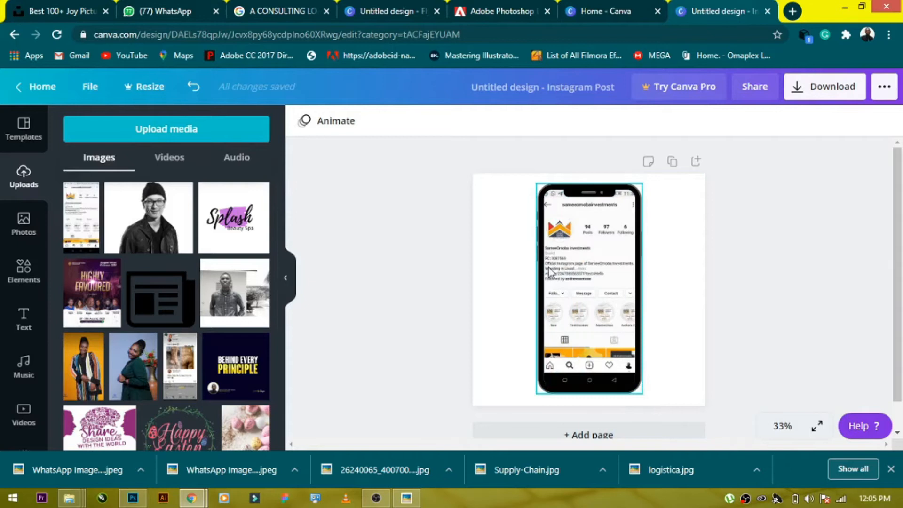
double_click(550, 268)
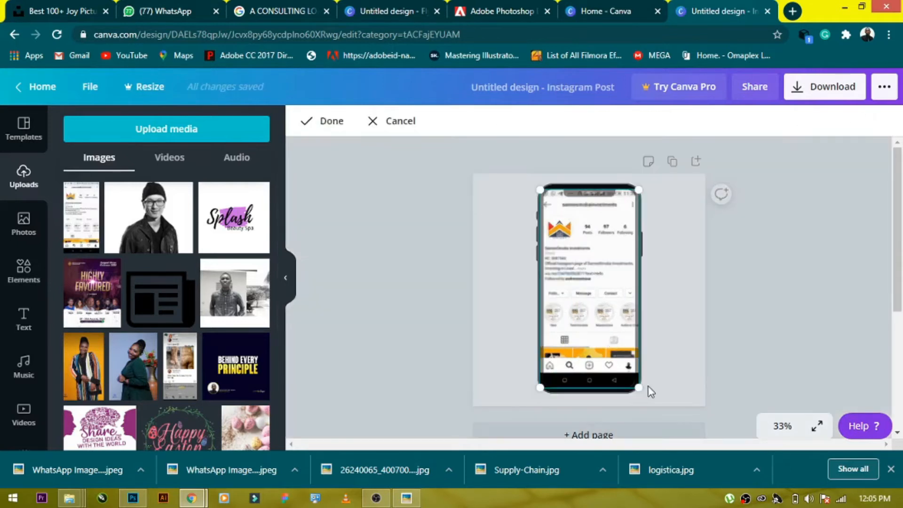
left_click_drag(638, 385, 638, 388)
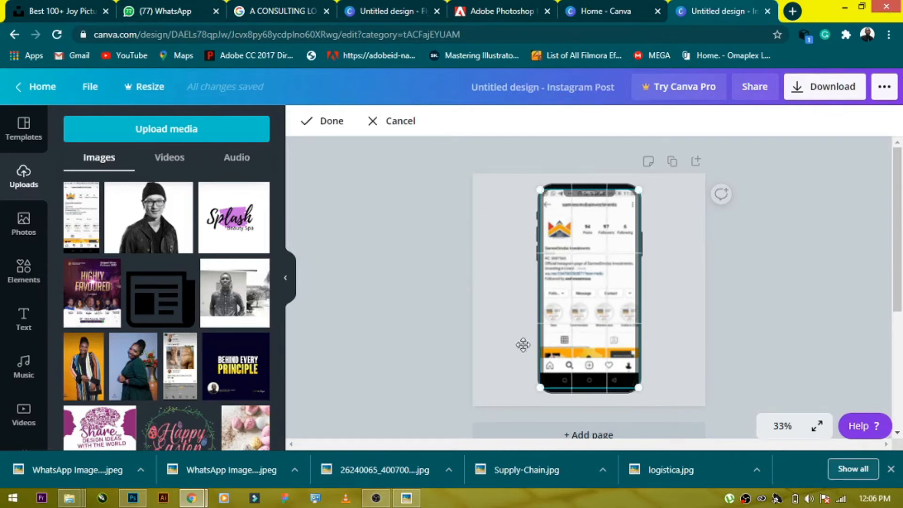
left_click(314, 128)
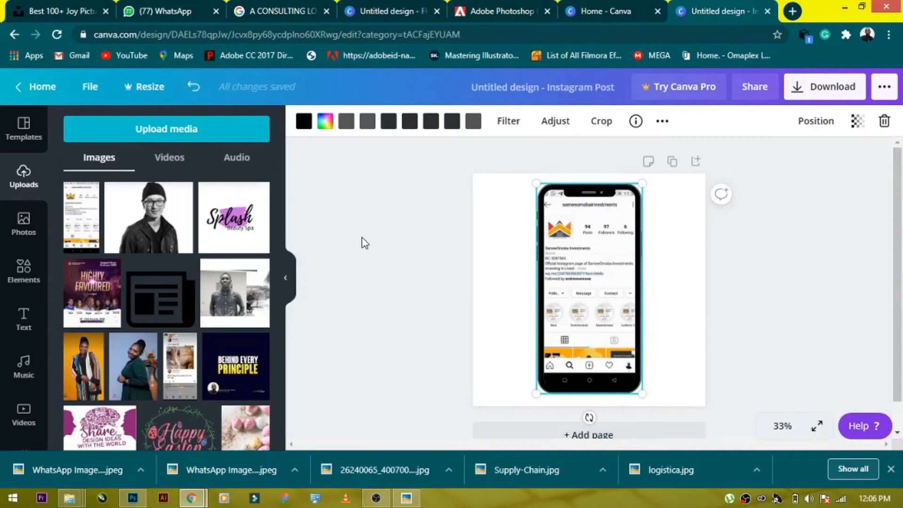
left_click(379, 249)
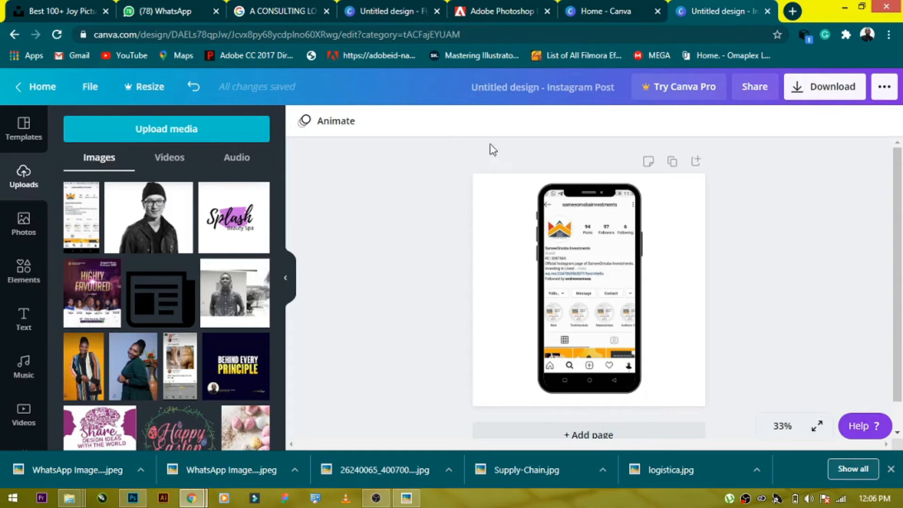
left_click(21, 265)
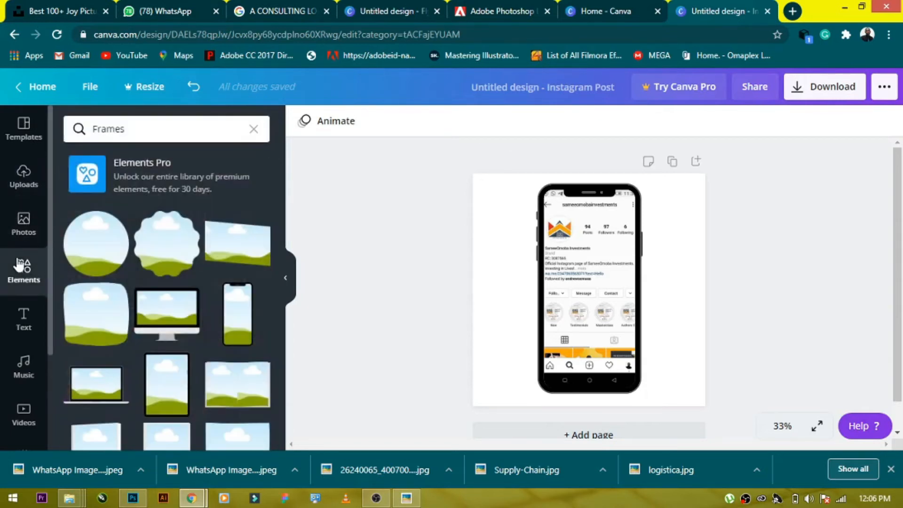
scroll(219, 291, "down", 3)
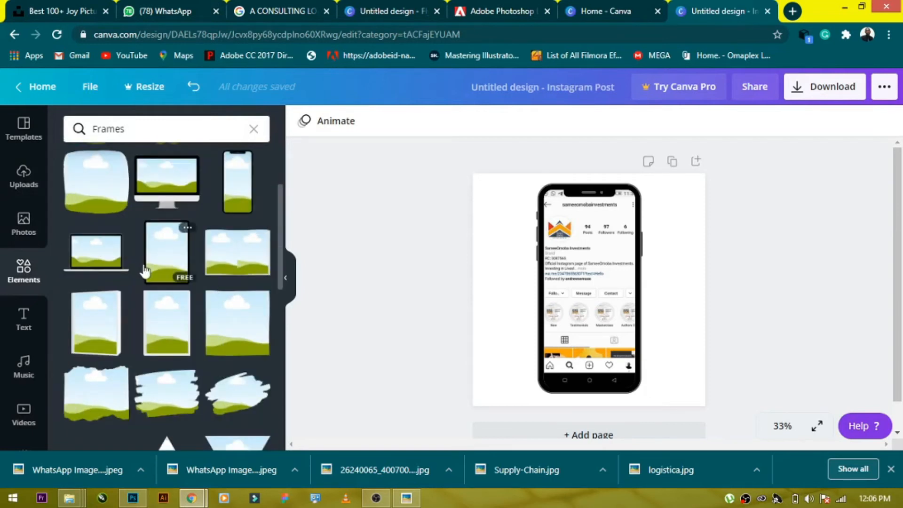
left_click(19, 192)
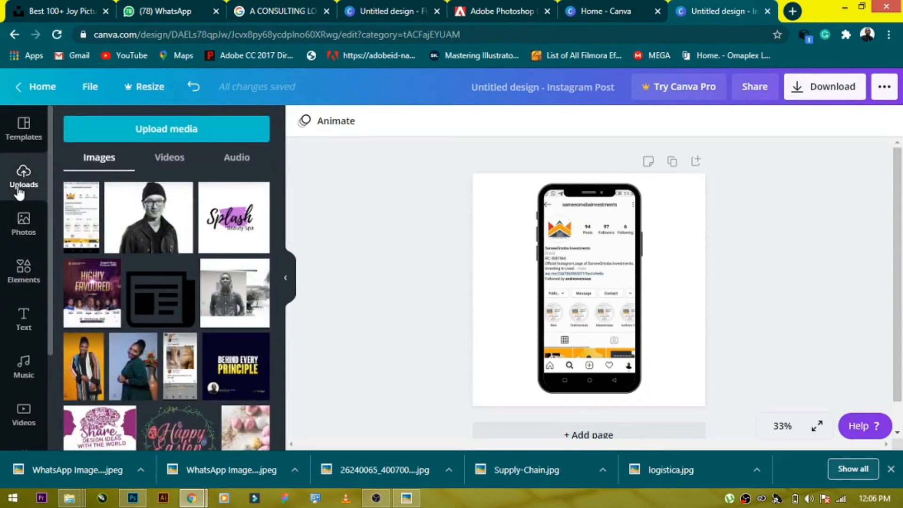
- Shrink the phone mockup and move it toward the left side of the canvas
left_click(513, 222)
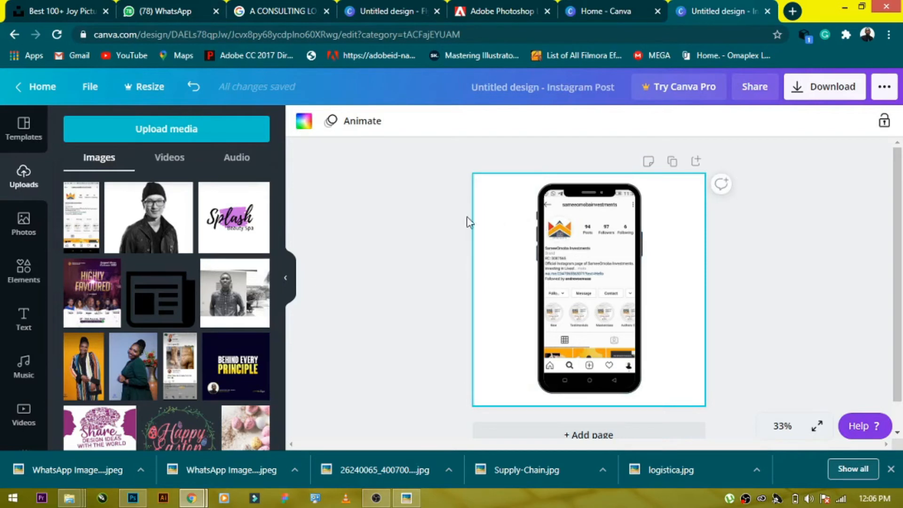
left_click(425, 194)
left_click_drag(463, 233, 673, 396)
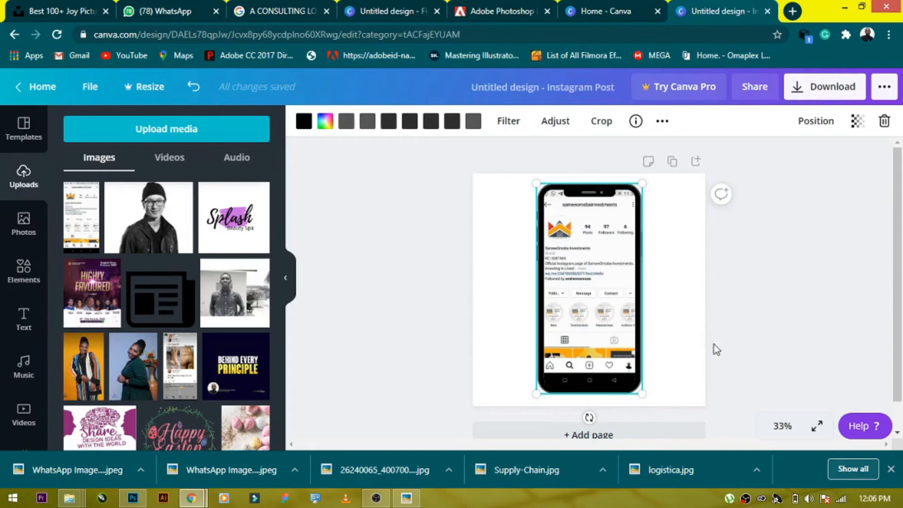
left_click(713, 348)
left_click(579, 303)
left_click_drag(639, 393, 607, 351)
left_click_drag(577, 273, 539, 303)
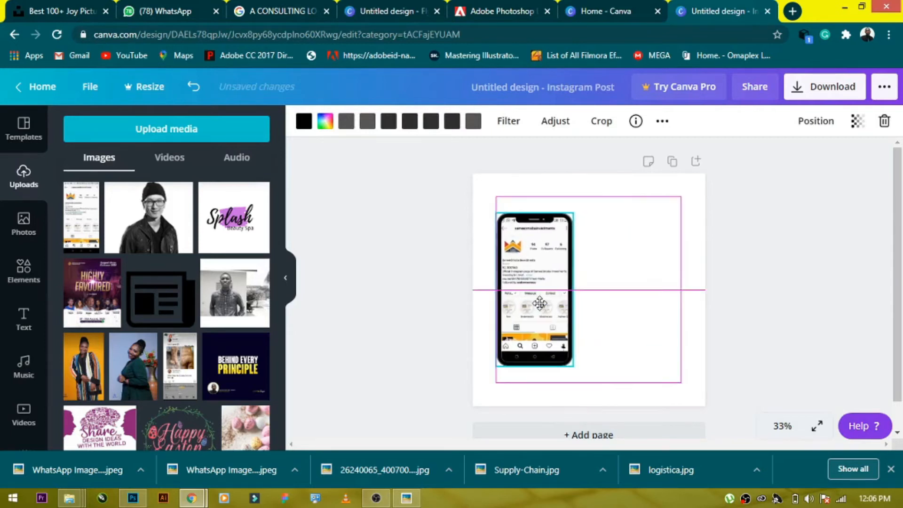
left_click(440, 291)
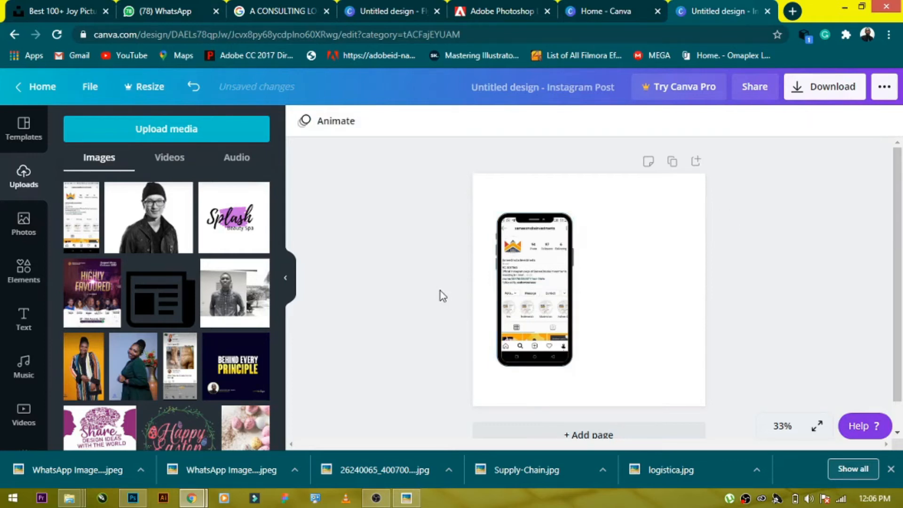
- Set the page background colour to the orange from the photo colours
left_click(647, 250)
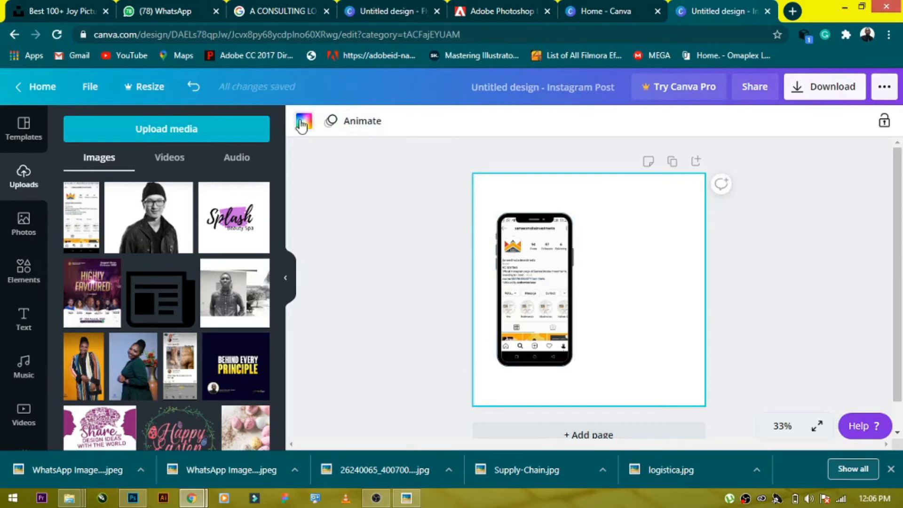
left_click(301, 123)
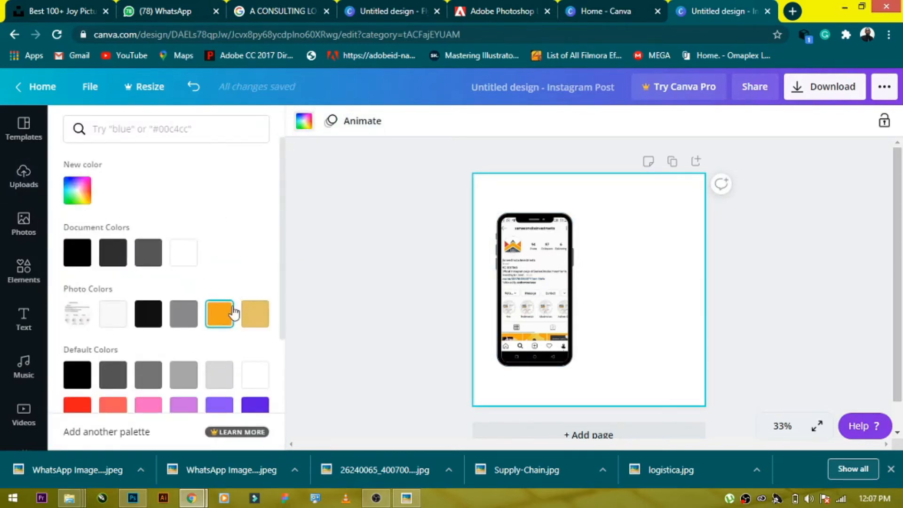
left_click(219, 314)
left_click(366, 245)
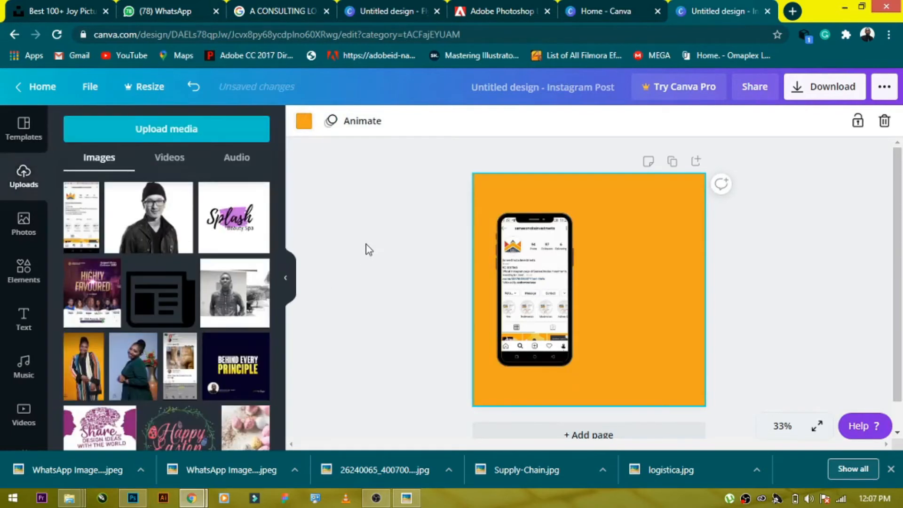
- Add a dark square shape, enlarge it and rotate it into a diamond across the lower-left of the canvas
left_click(34, 270)
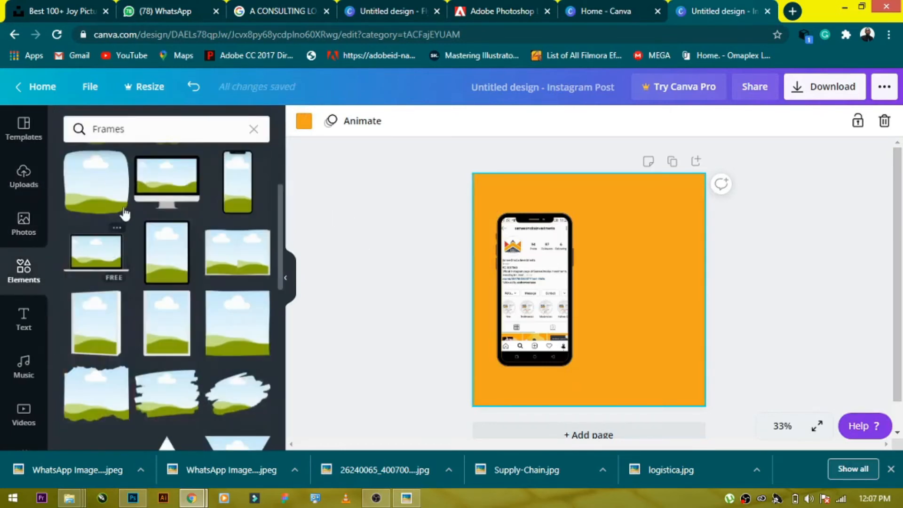
left_click(253, 129)
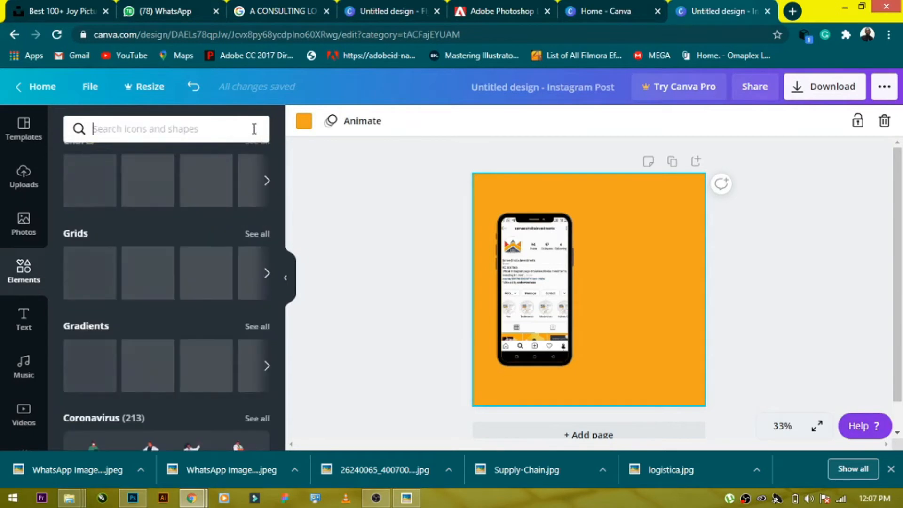
scroll(168, 185, "up", 5)
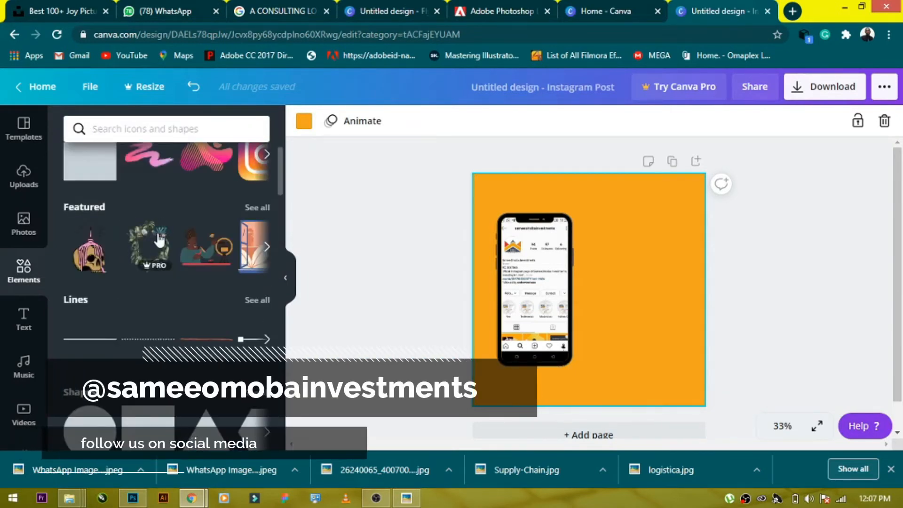
scroll(82, 214, "up", 1)
left_click_drag(90, 202, 529, 345)
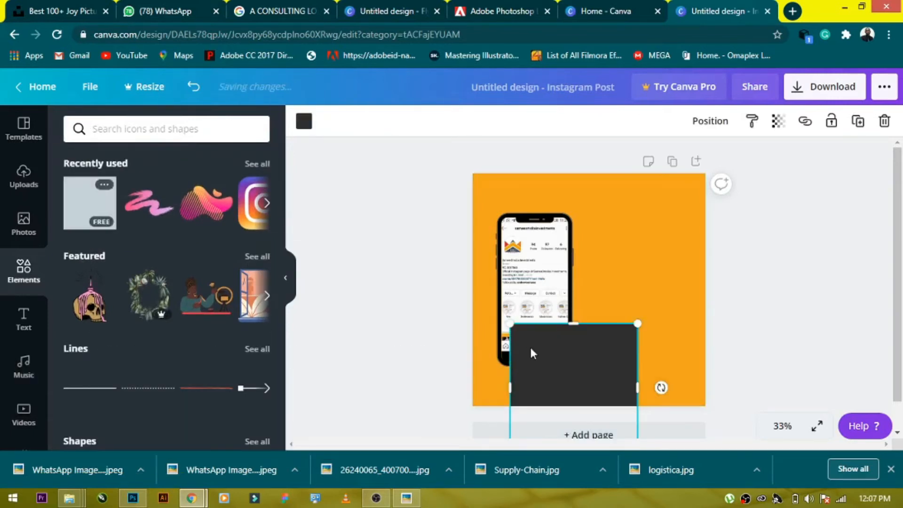
left_click_drag(636, 319, 701, 279)
left_click_drag(539, 393, 521, 393)
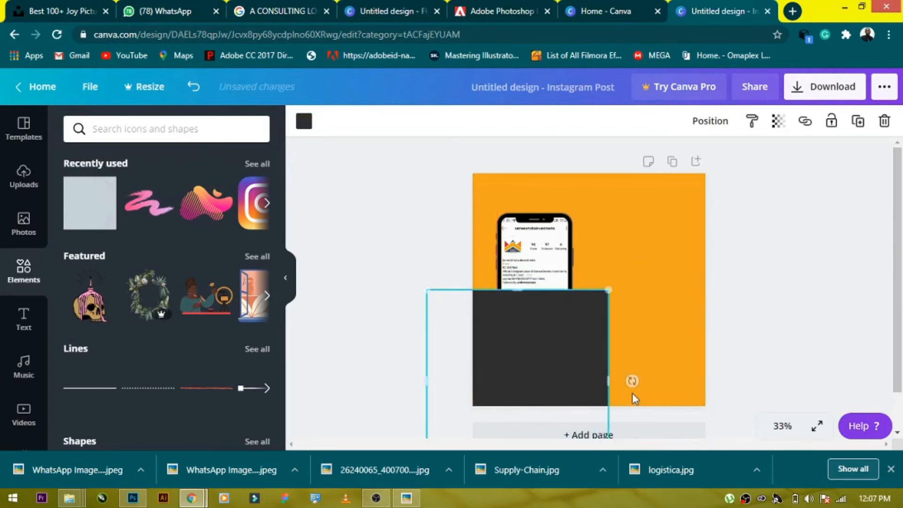
left_click_drag(632, 379, 721, 300)
left_click_drag(667, 400, 621, 286)
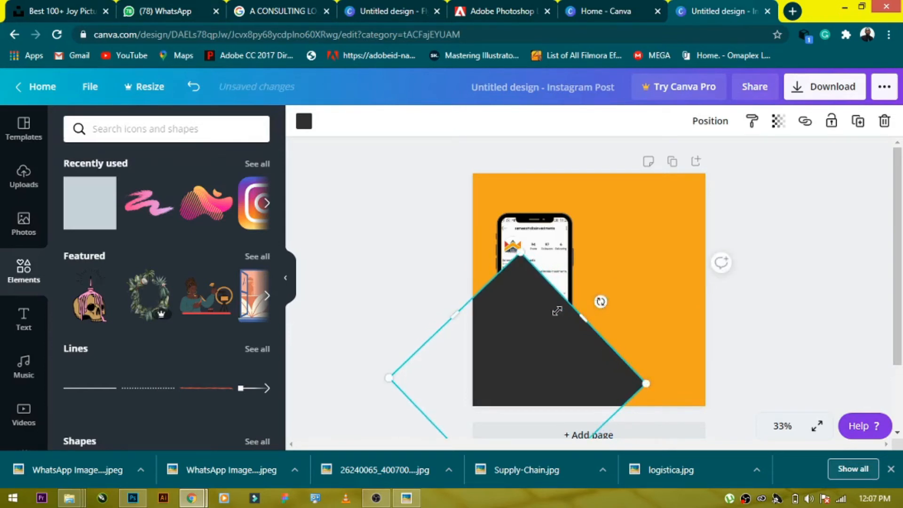
- Send the dark diamond shape to the back, behind the phone mockup
right_click(540, 343)
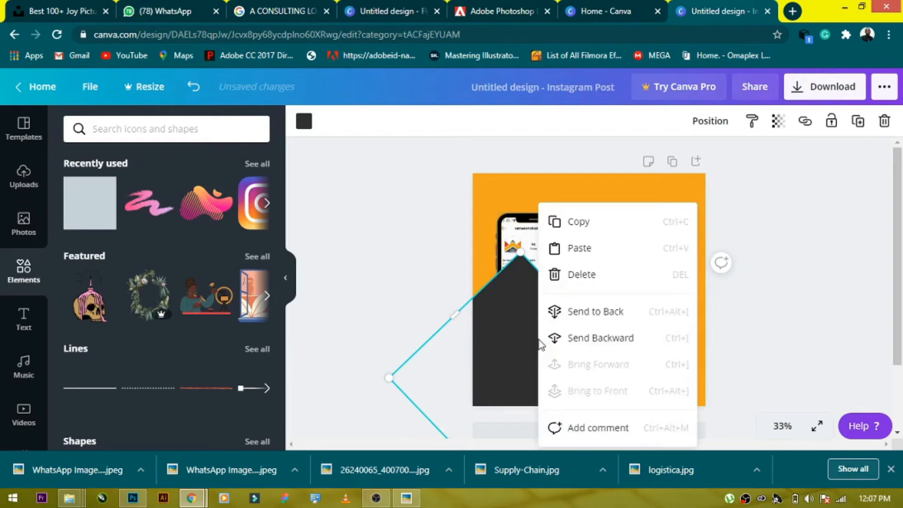
left_click(579, 312)
left_click(837, 278)
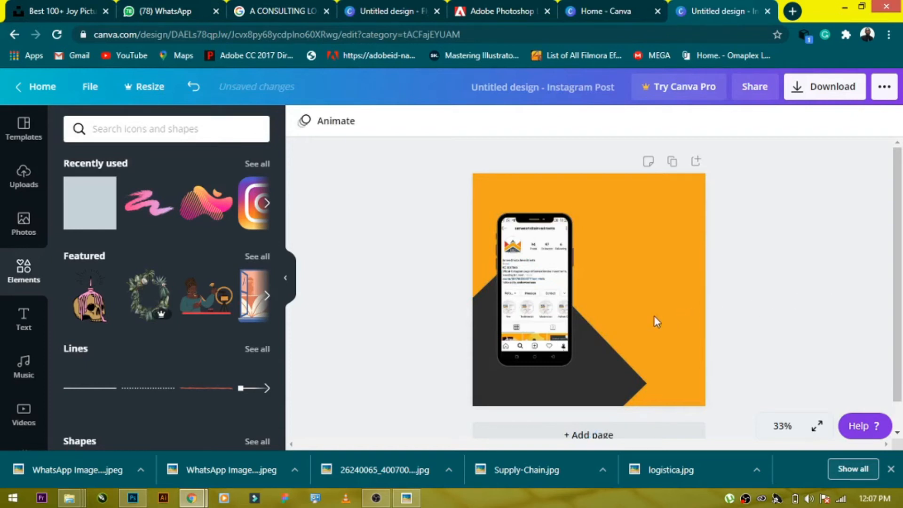
- Duplicate the dark diamond and position the copy at the lower-right corner of the canvas
left_click(572, 379)
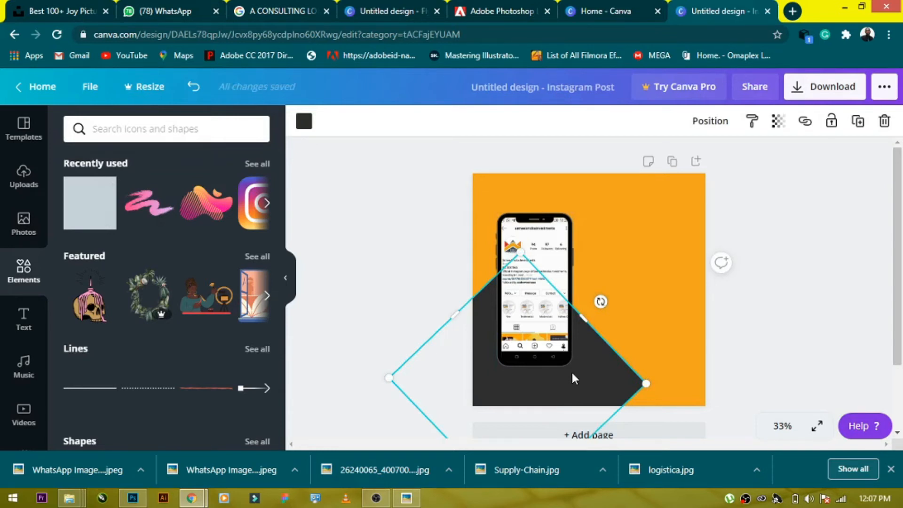
key("ctrl+d")
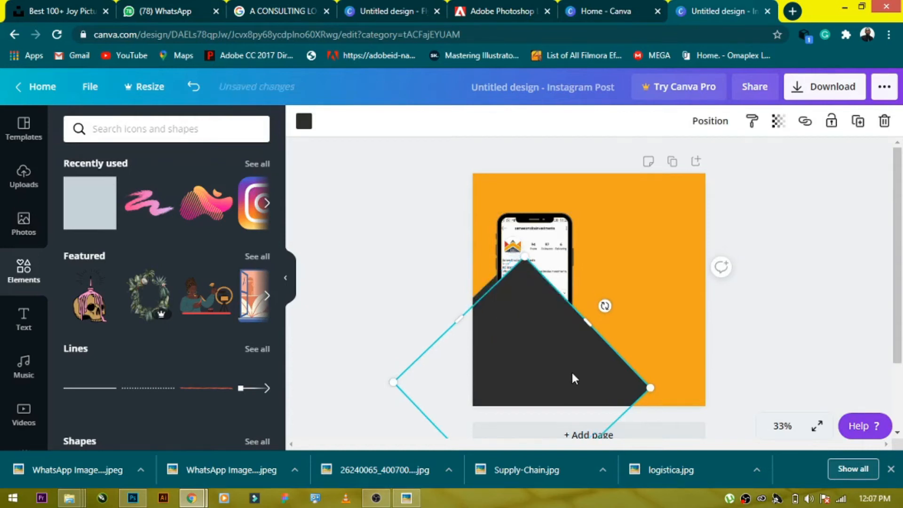
left_click_drag(551, 354, 676, 356)
key("Delete")
left_click(610, 370)
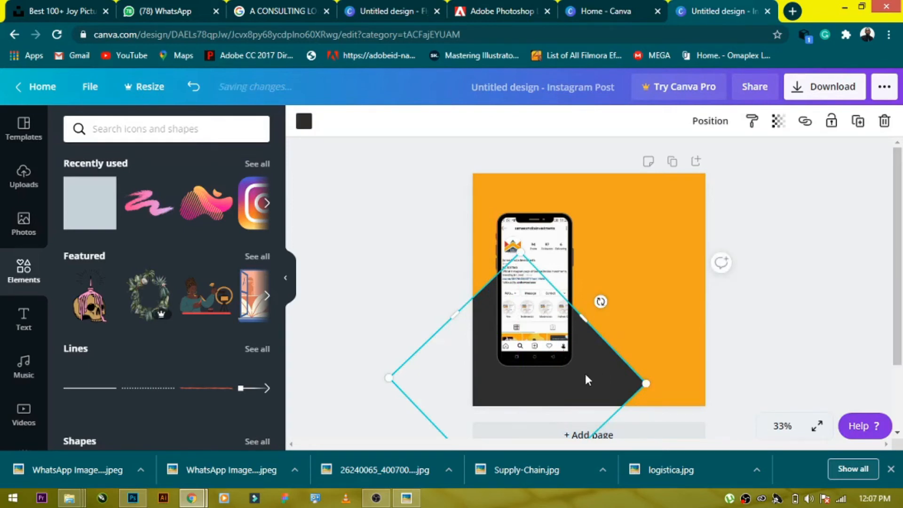
left_click_drag(693, 385, 741, 403)
left_click_drag(674, 337, 666, 385)
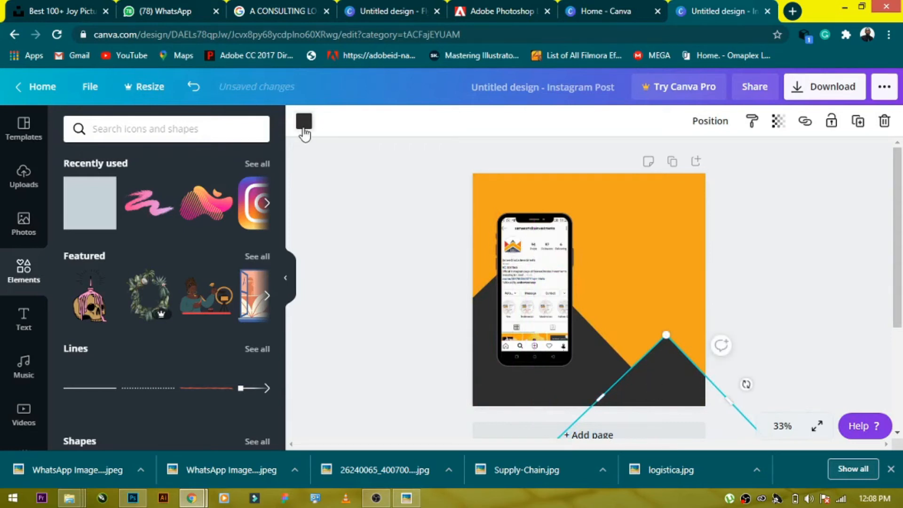
- Recolour the copied diamond with the light off-white swatch from the photo colours
left_click(304, 126)
left_click(115, 314)
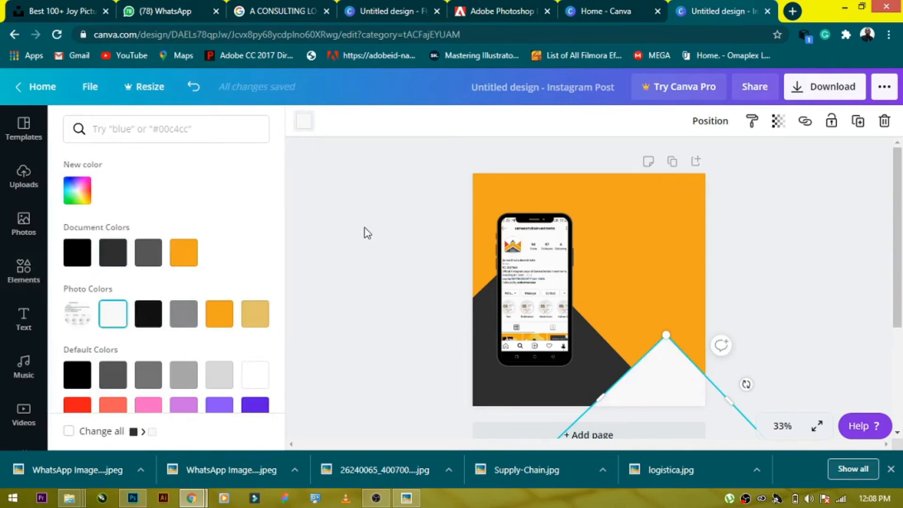
key("Escape")
key("Escape")
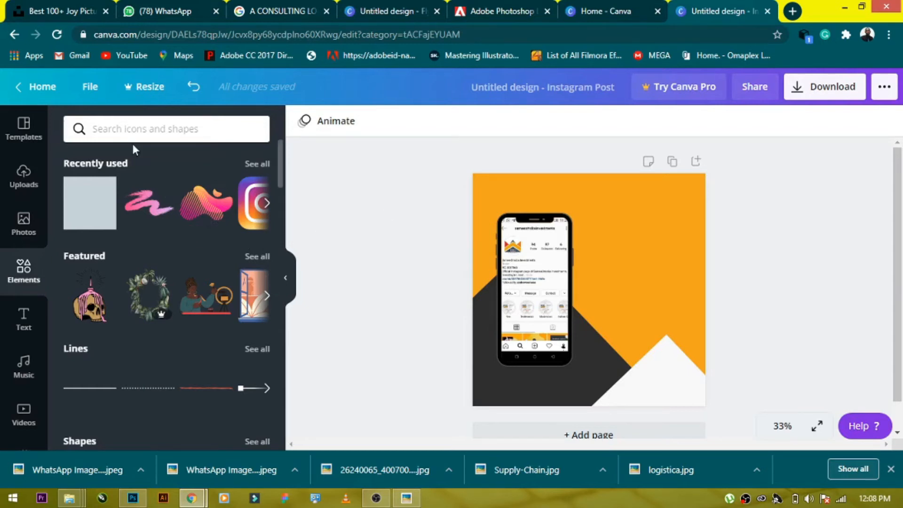
- Add a heading reading "Follow Us Today" to the right of the phone mockup
left_click(23, 317)
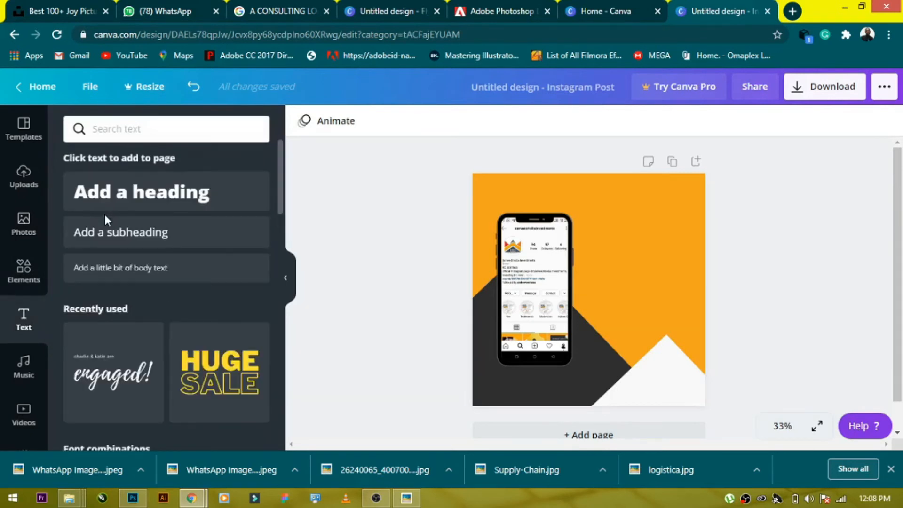
left_click_drag(259, 202, 629, 259)
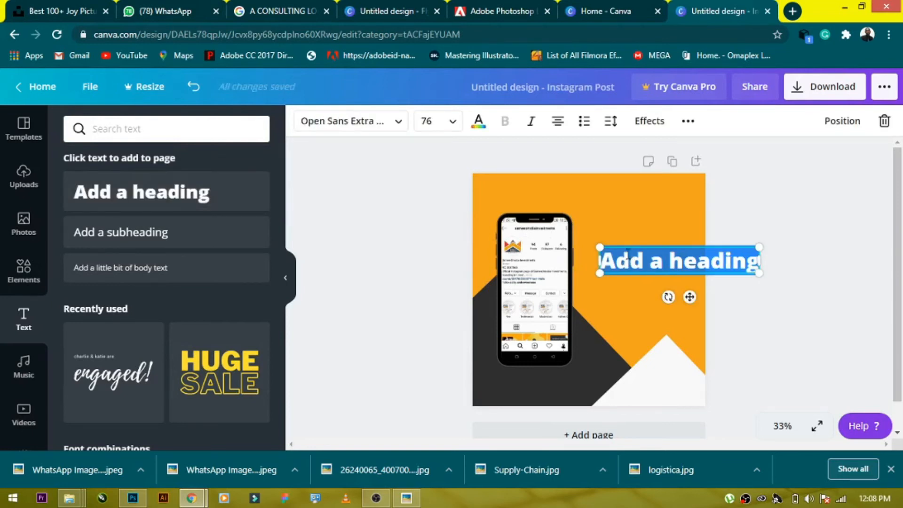
type("fOLL")
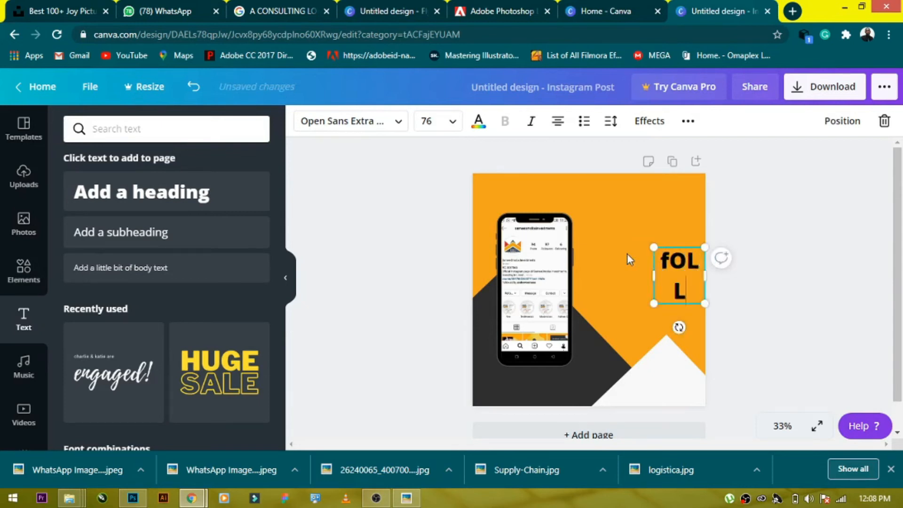
key("ctrl+a")
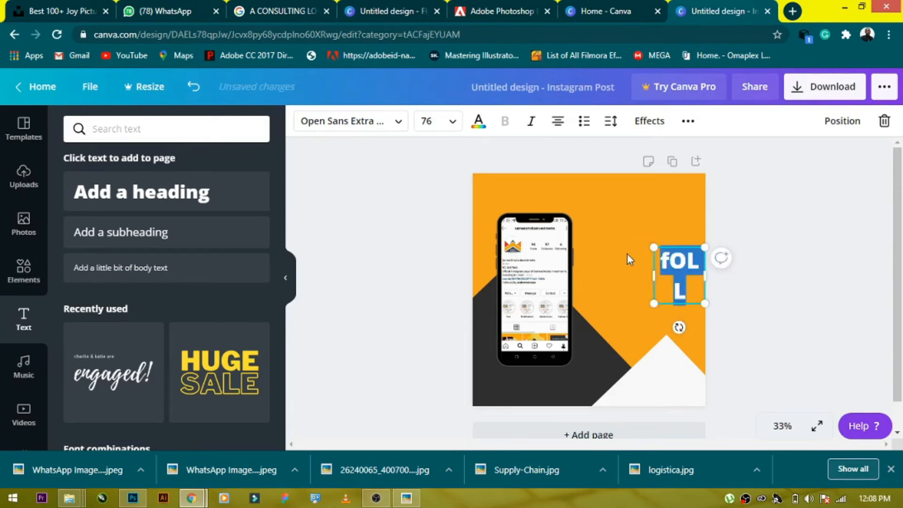
type("Fo")
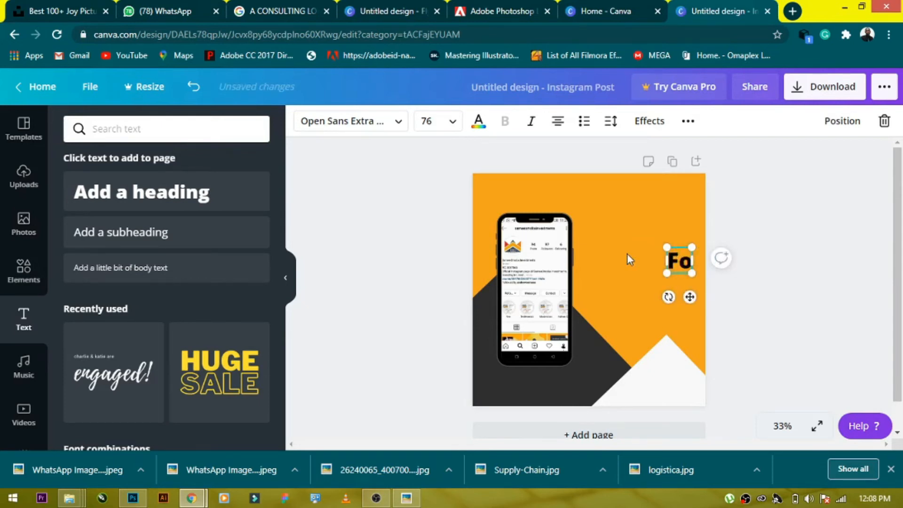
type("llow Us")
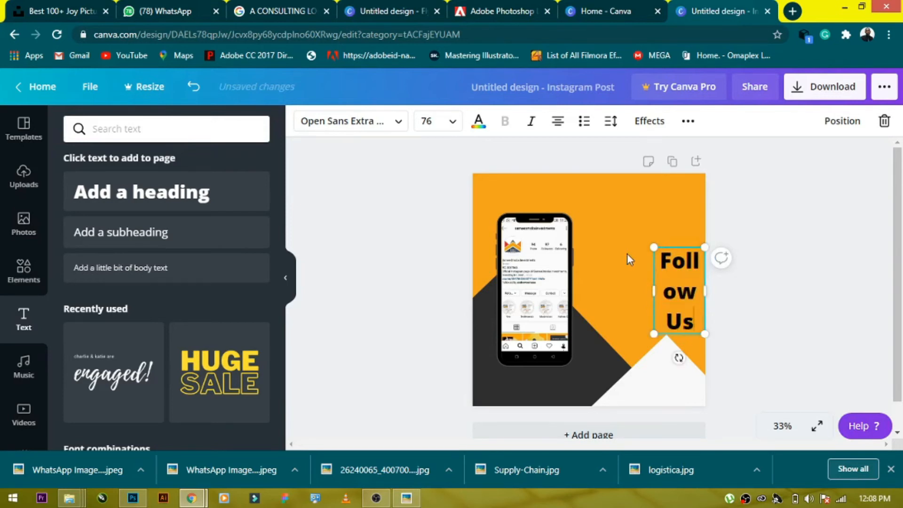
type(" Today")
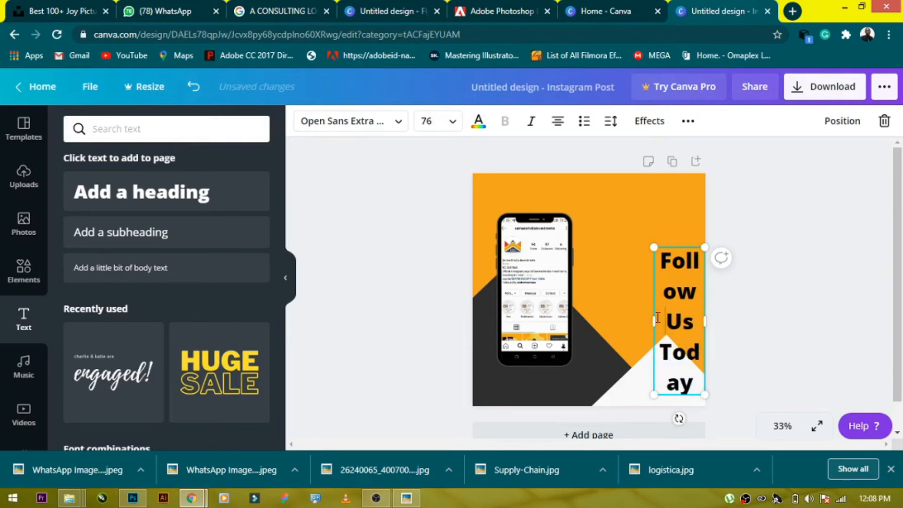
- Widen the heading's text box and left-align its text
left_click_drag(650, 319, 575, 307)
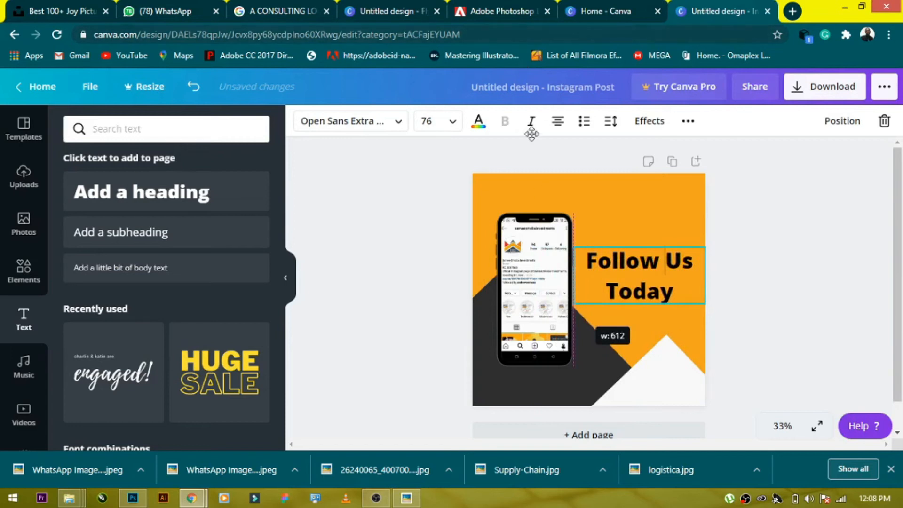
left_click(557, 121)
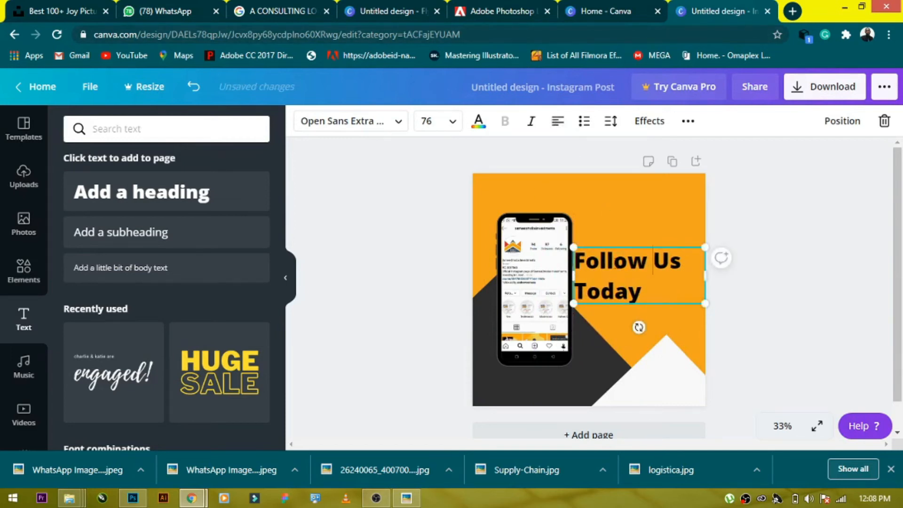
- Reduce the heading's line spacing and scale the heading down beside the phone
left_click(608, 123)
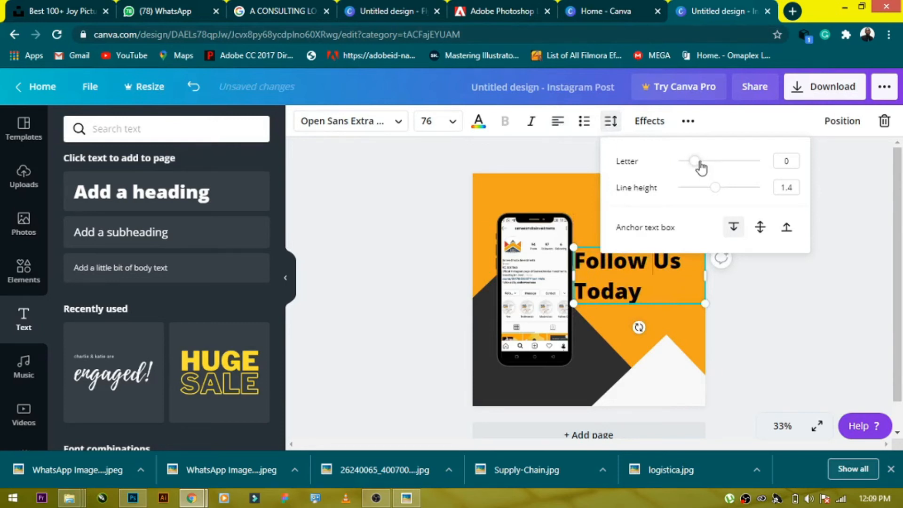
left_click_drag(712, 190, 686, 171)
left_click(707, 295)
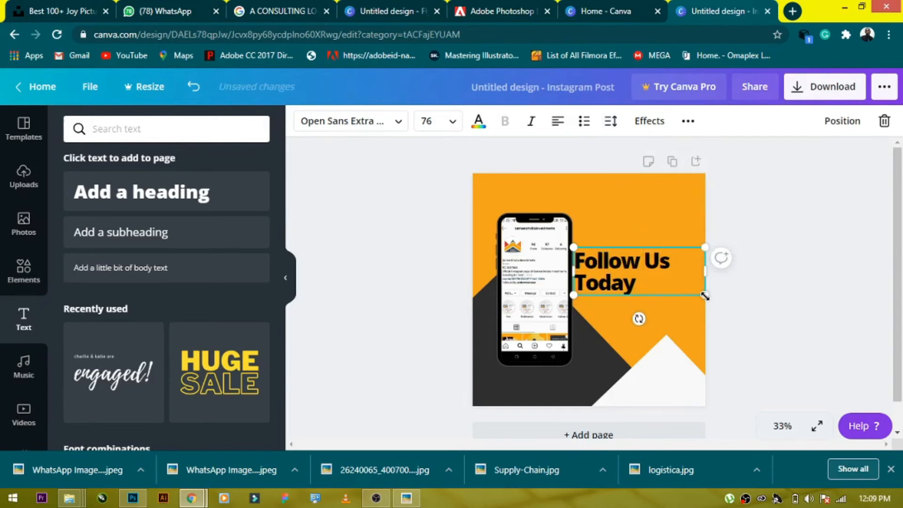
left_click_drag(691, 290, 645, 301)
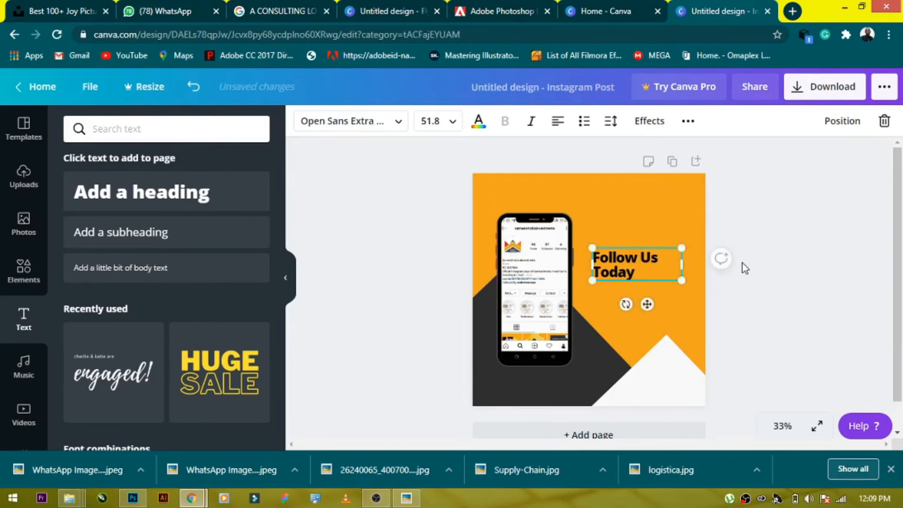
- Set the heading's font size to 72
left_click(741, 264)
left_click(616, 265)
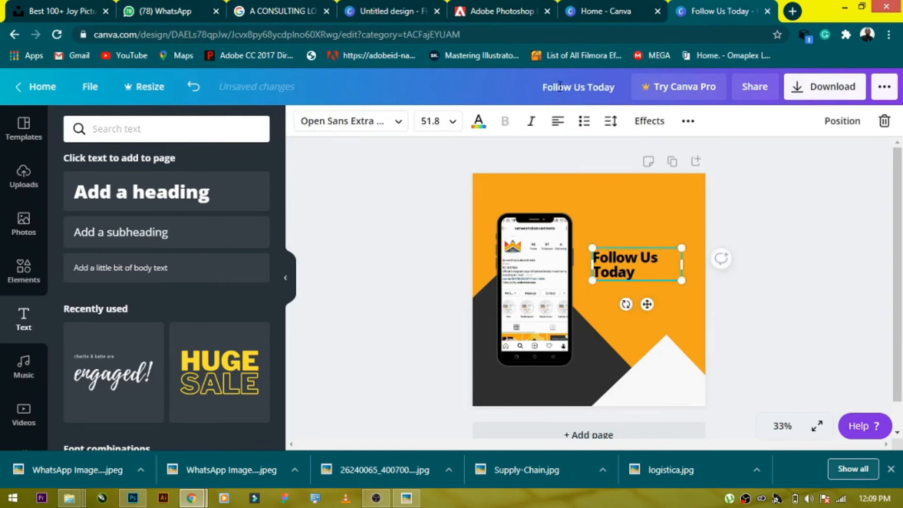
left_click(450, 123)
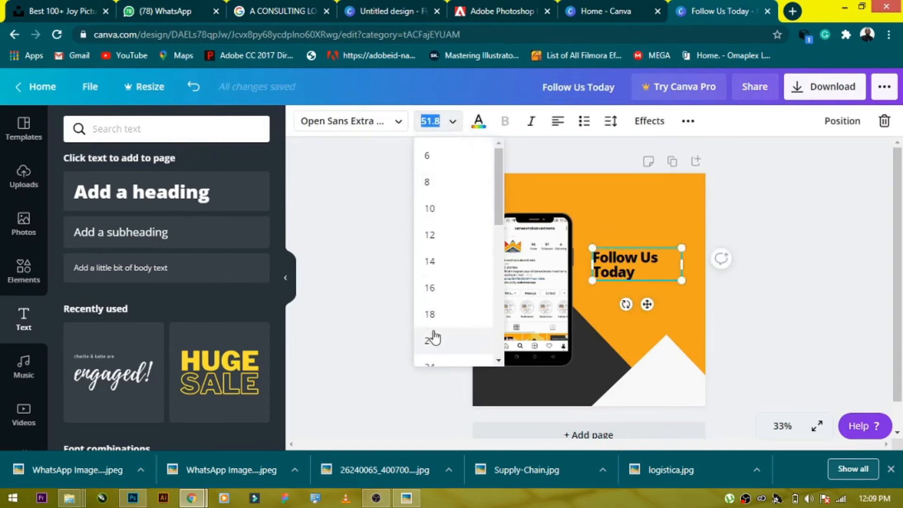
scroll(430, 329, "down", 5)
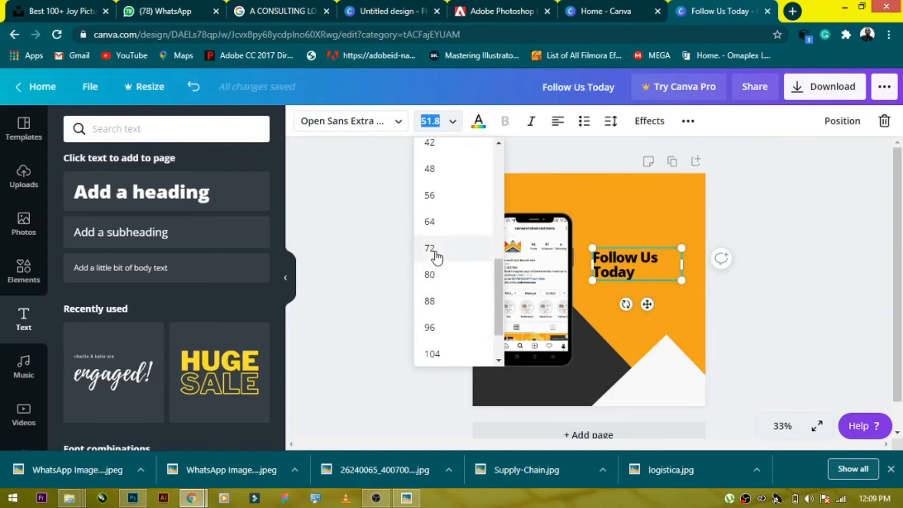
left_click(435, 251)
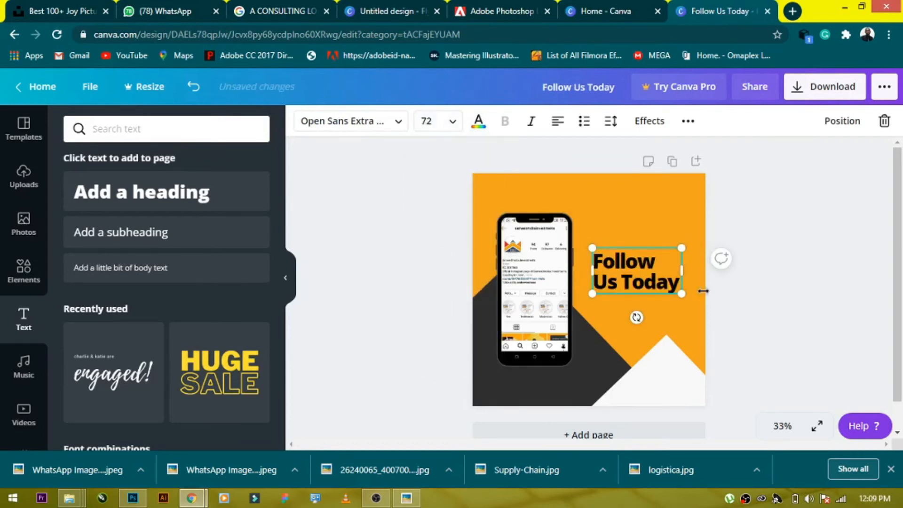
left_click(752, 283)
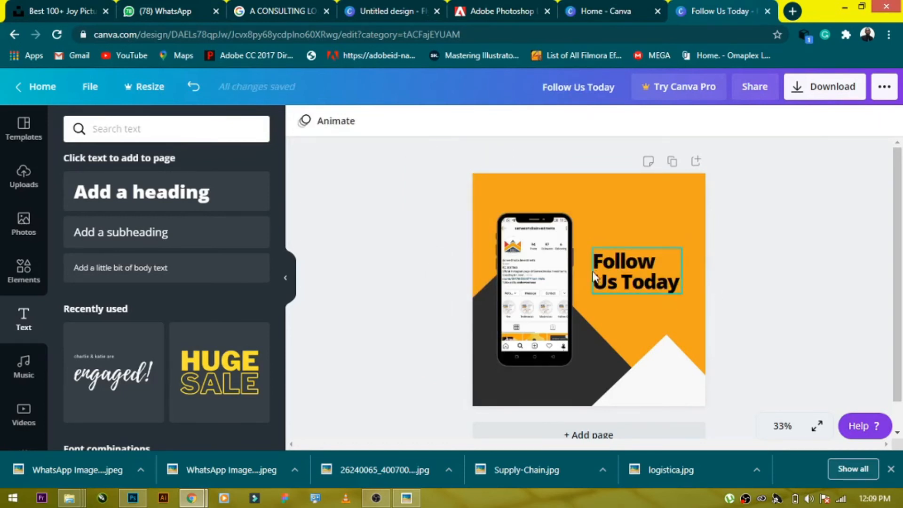
- Add a subheading below the heading reading "For Creative Content on Sales and Marketing"
left_click_drag(123, 238, 640, 305)
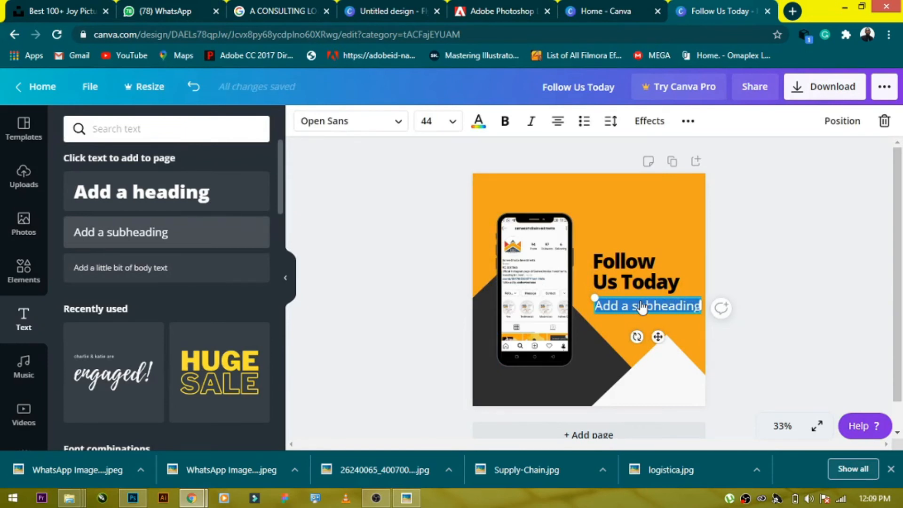
type("For Great")
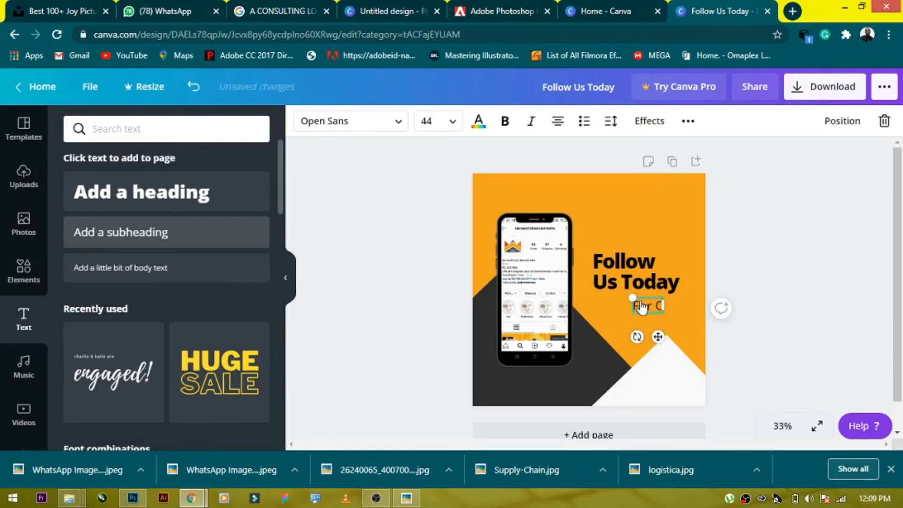
type("ive")
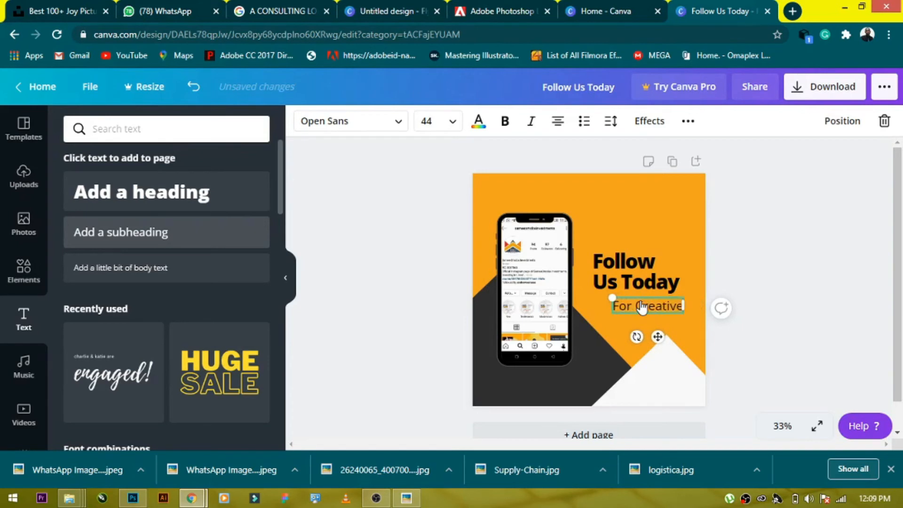
type(" COntenten")
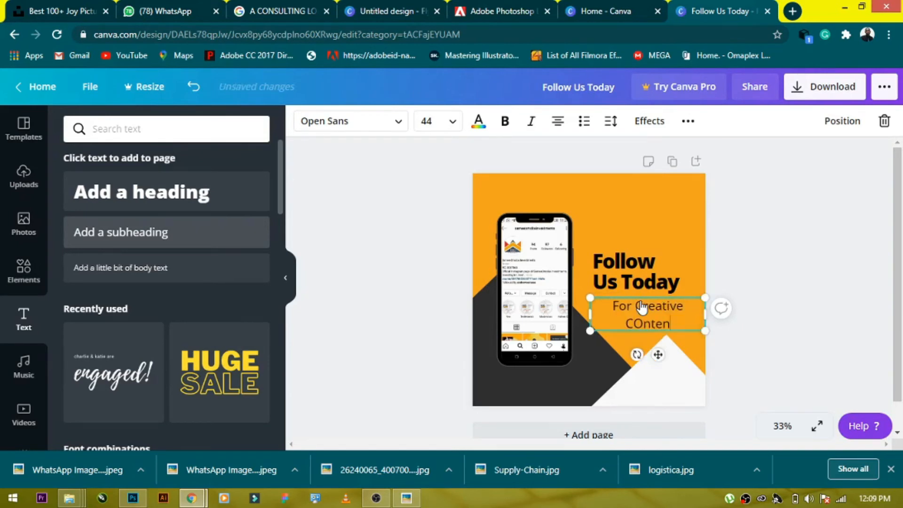
key("BackSpace")
key("BackSpace")
key("BackSpace")
key("BackSpace")
key("BackSpace")
key("BackSpace")
type("ontent on Sales and Mar")
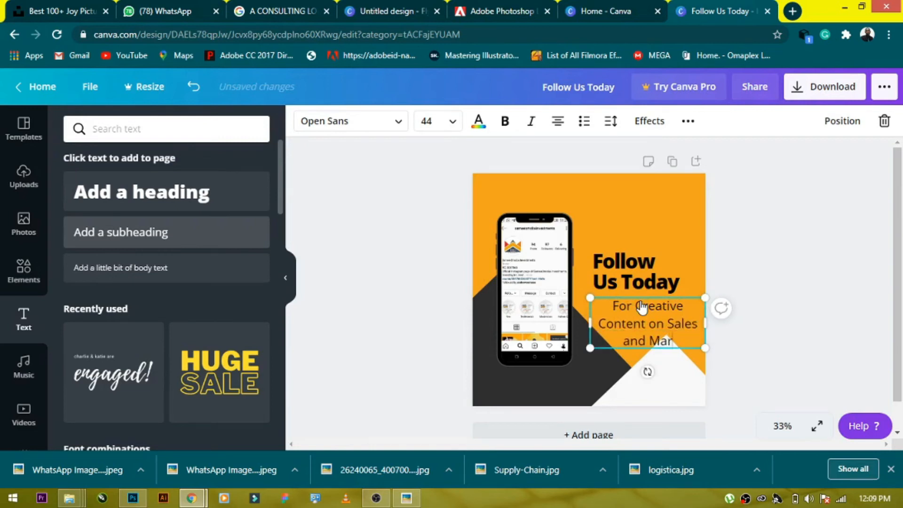
type("keting")
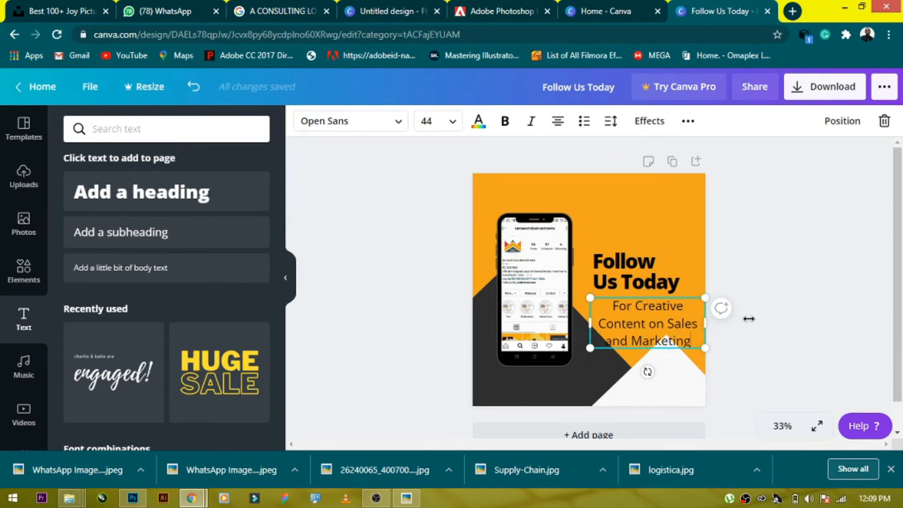
- Widen the subheading's text box and left-align its text
left_click_drag(748, 319, 749, 319)
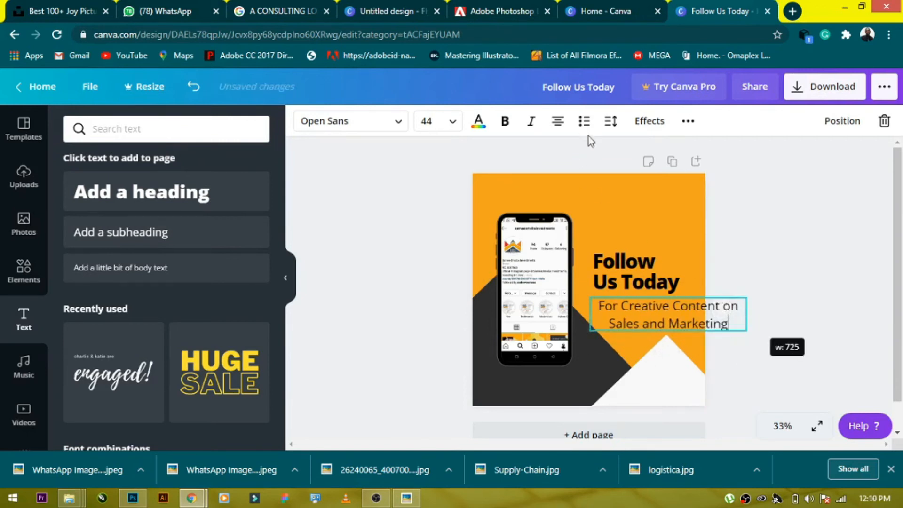
left_click(564, 126)
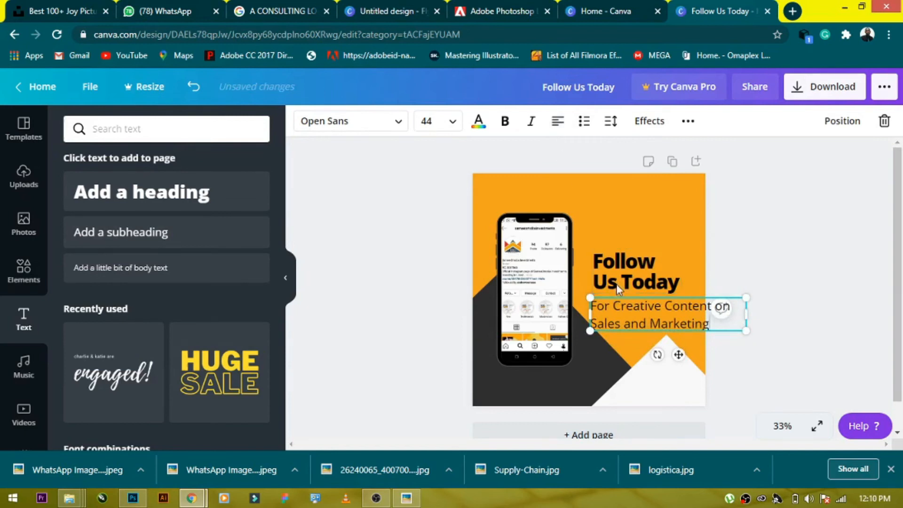
- Set the subheading's line height to 1.02
left_click(611, 120)
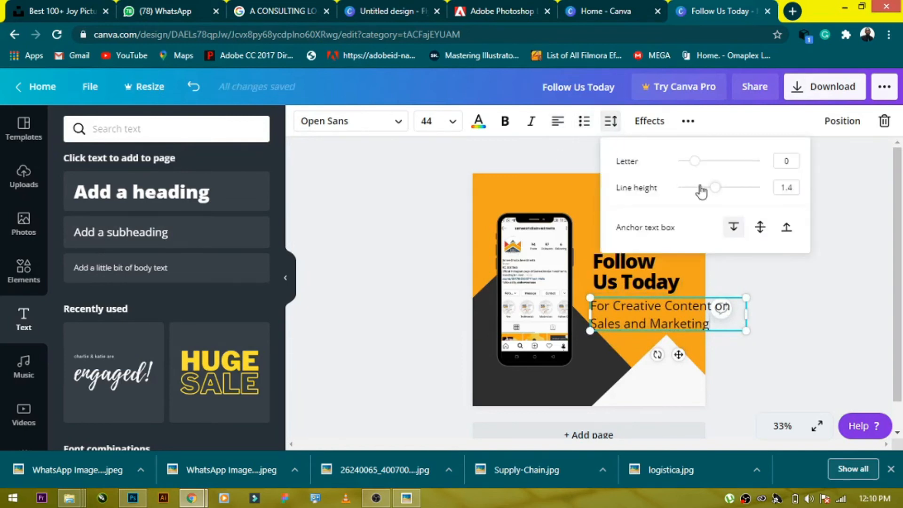
left_click_drag(710, 193, 699, 197)
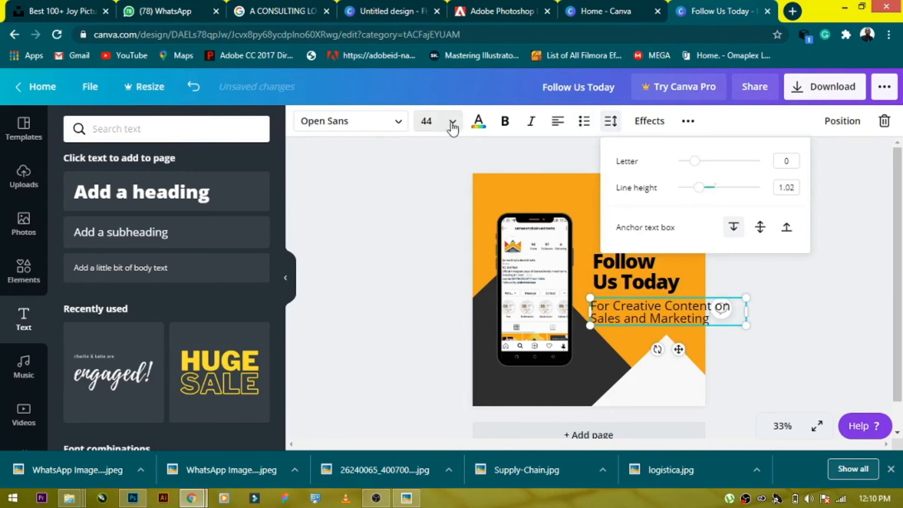
- Set the subheading's font size to 32 and narrow its text box to the heading's width
left_click(452, 123)
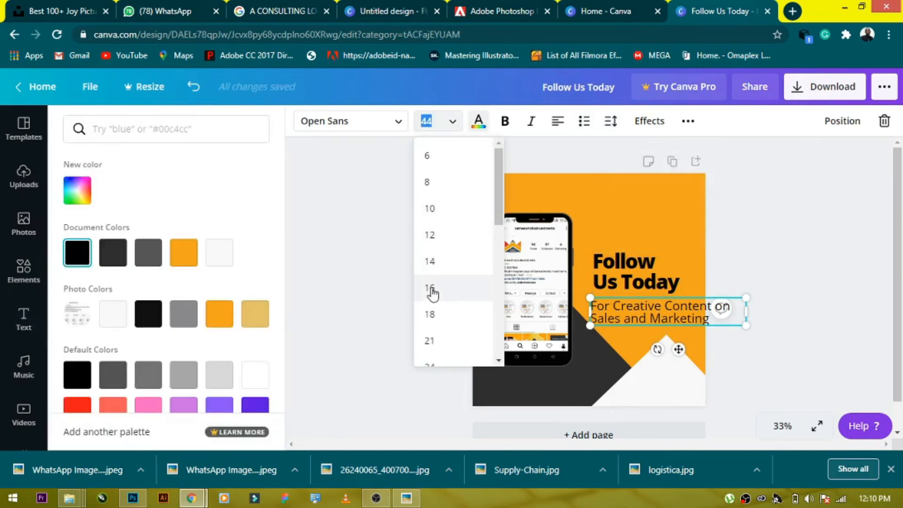
left_click(433, 262)
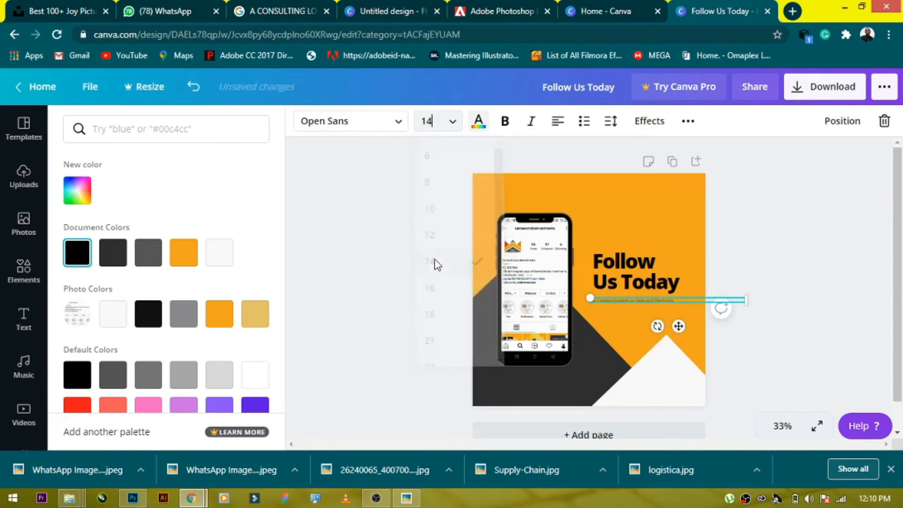
left_click(450, 124)
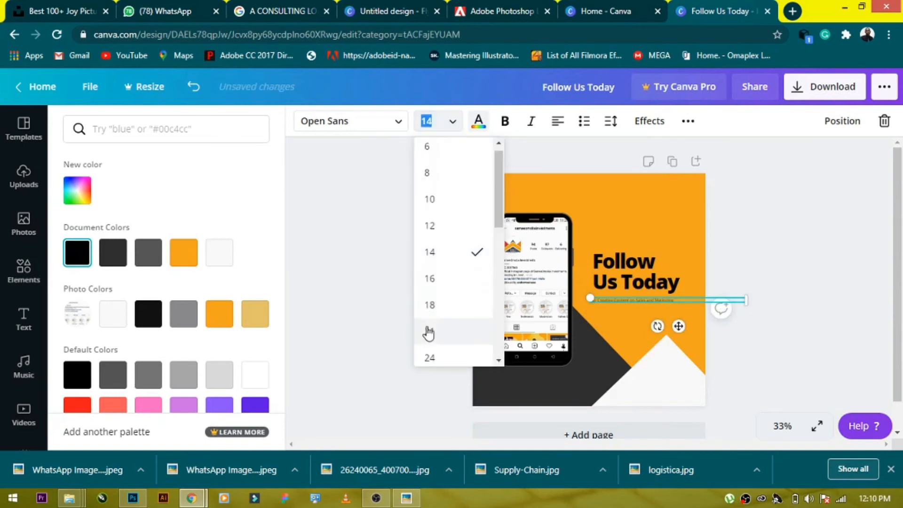
scroll(427, 333, "down", 3)
left_click(473, 285)
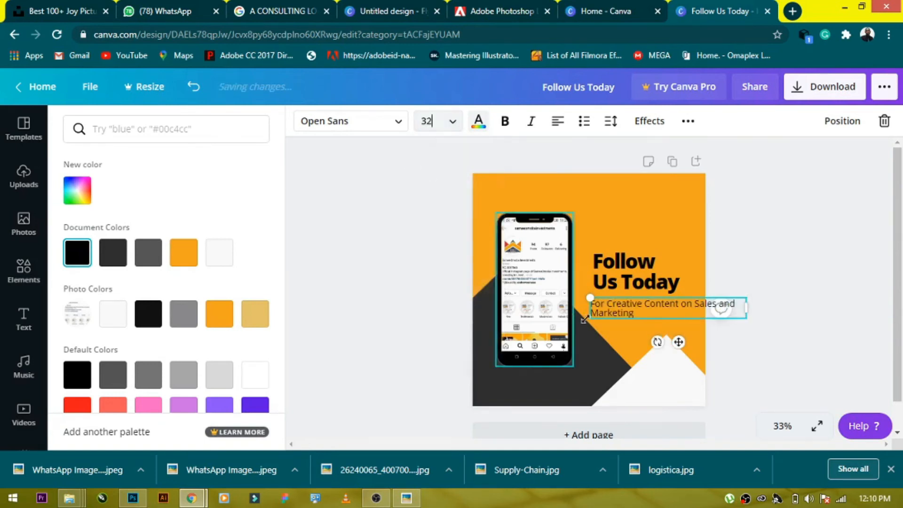
left_click_drag(746, 307, 638, 311)
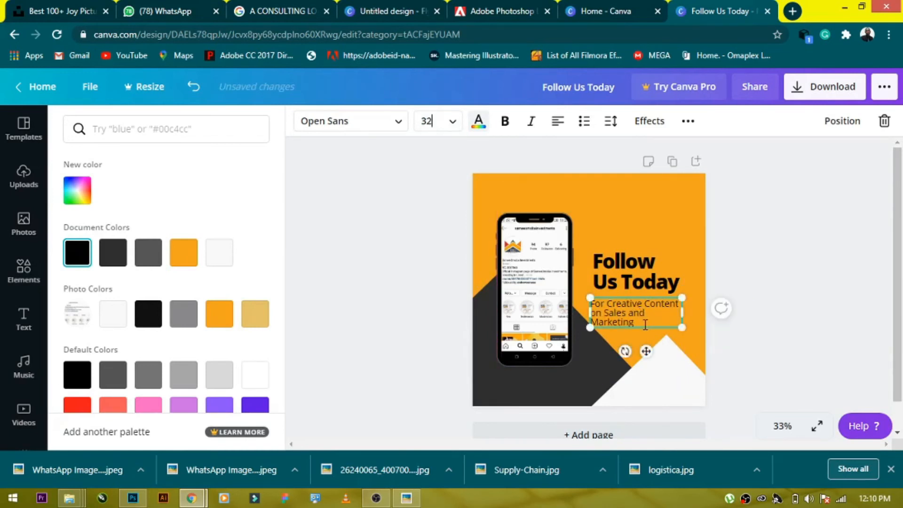
- Set the subheading's font size to 28 and align it just under the heading
left_click(450, 120)
left_click(435, 228)
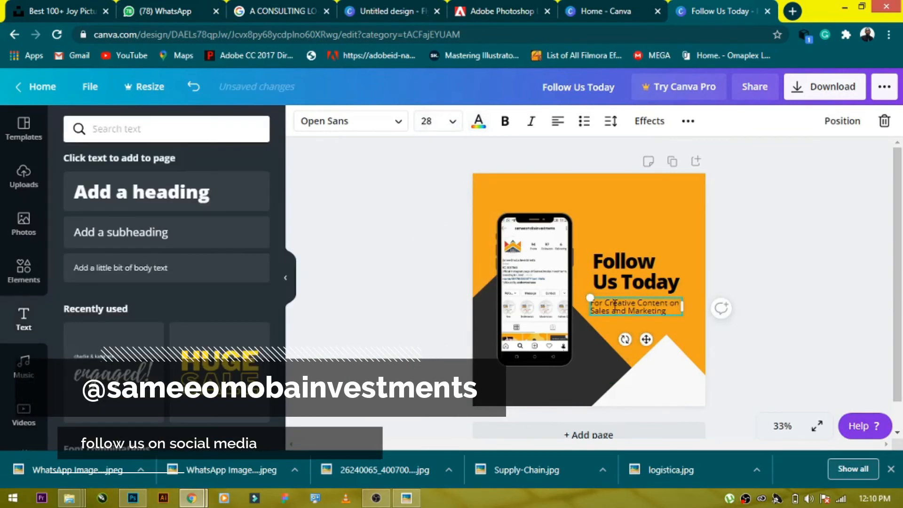
left_click_drag(649, 340, 651, 339)
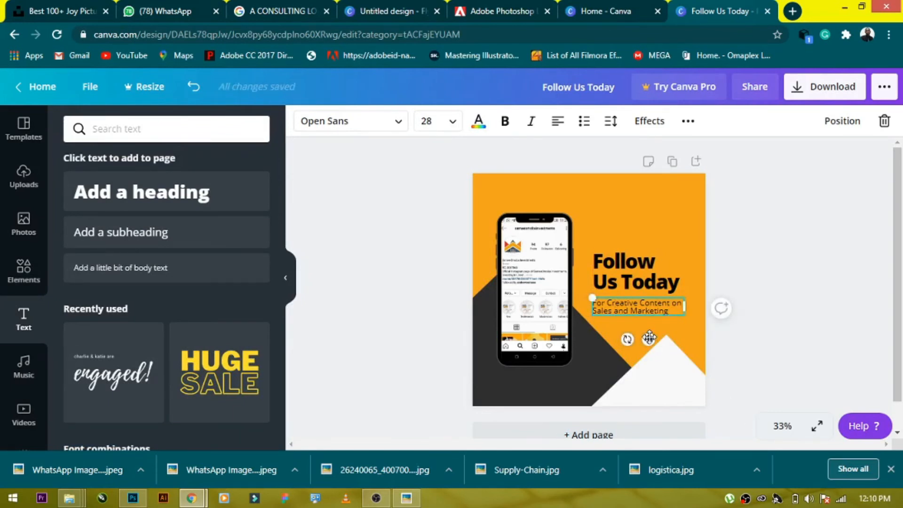
left_click_drag(648, 335, 649, 332)
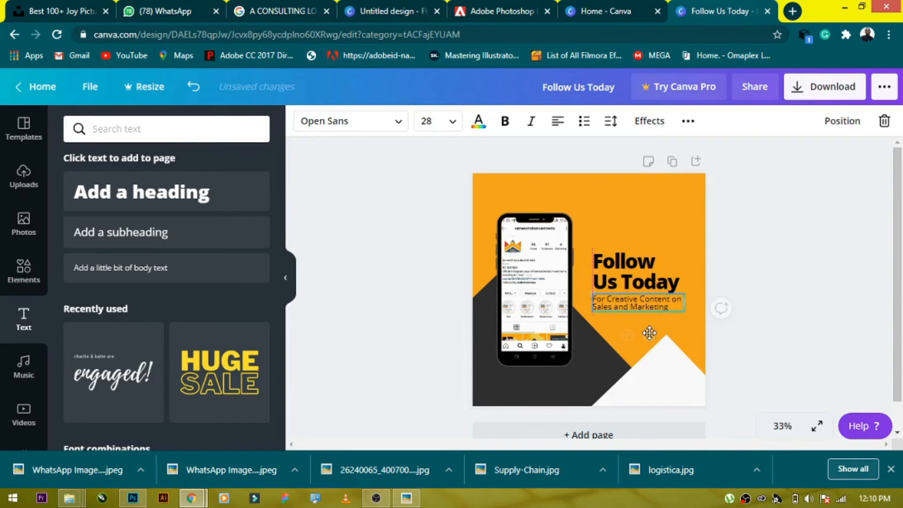
left_click(748, 289)
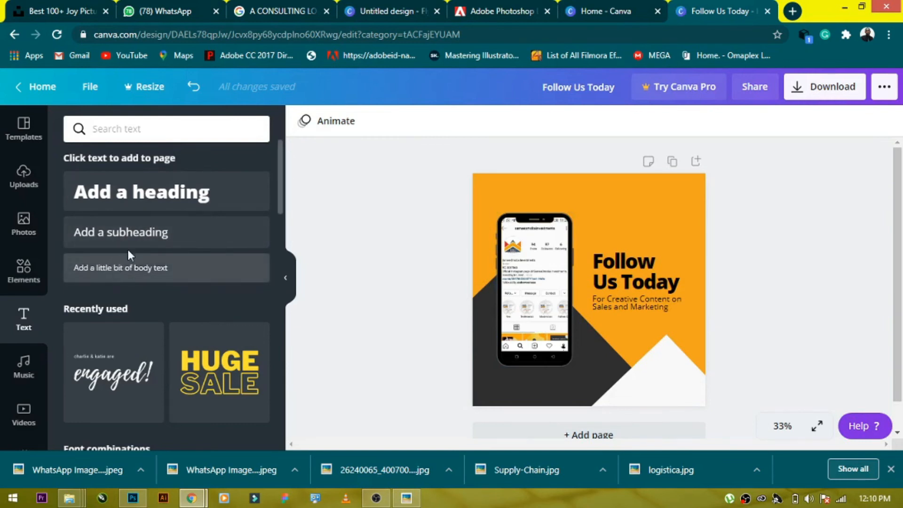
left_click_drag(160, 273, 610, 328)
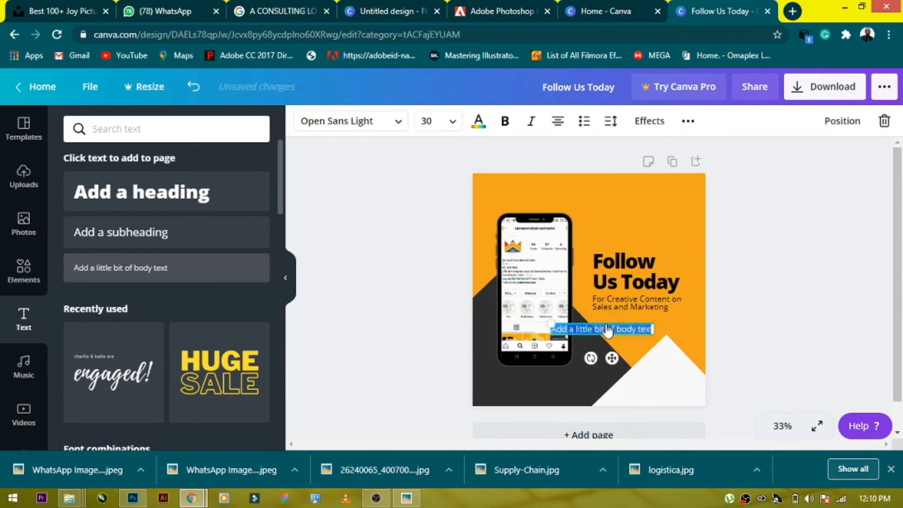
key("BackSpace")
type("@Samee")
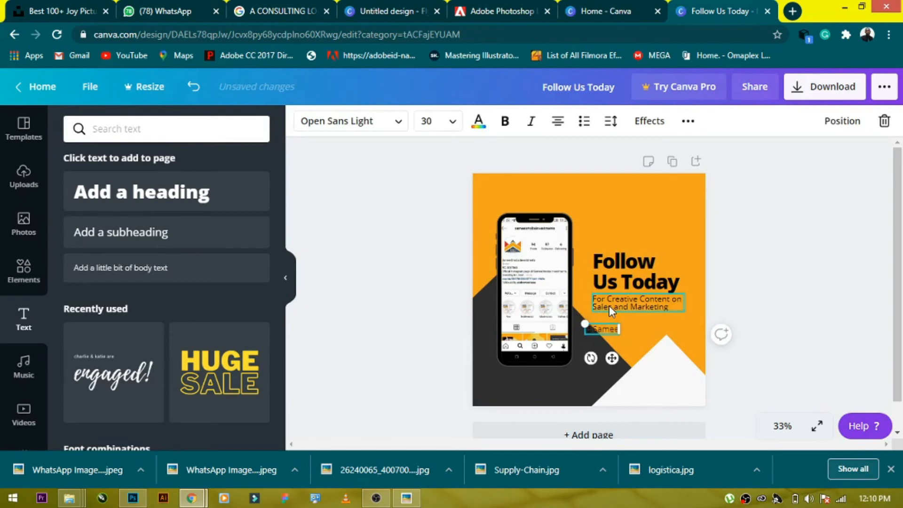
type("omobi")
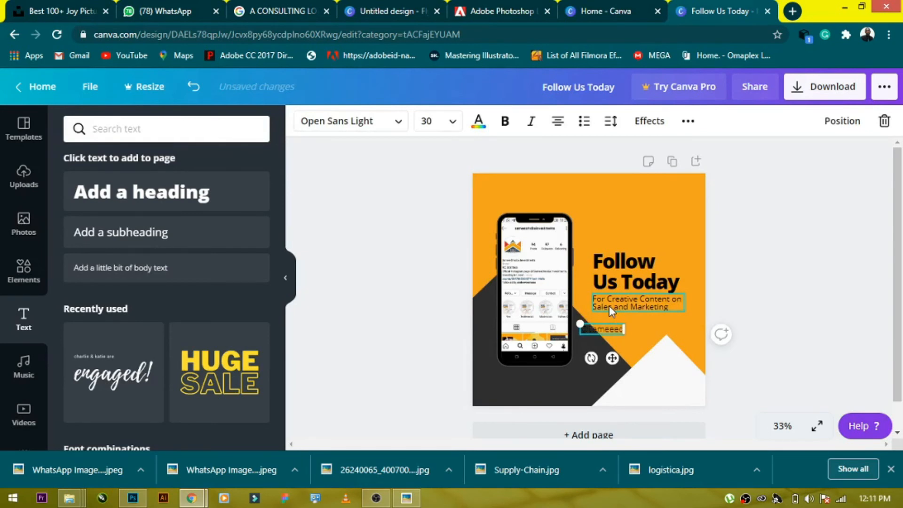
type("in")
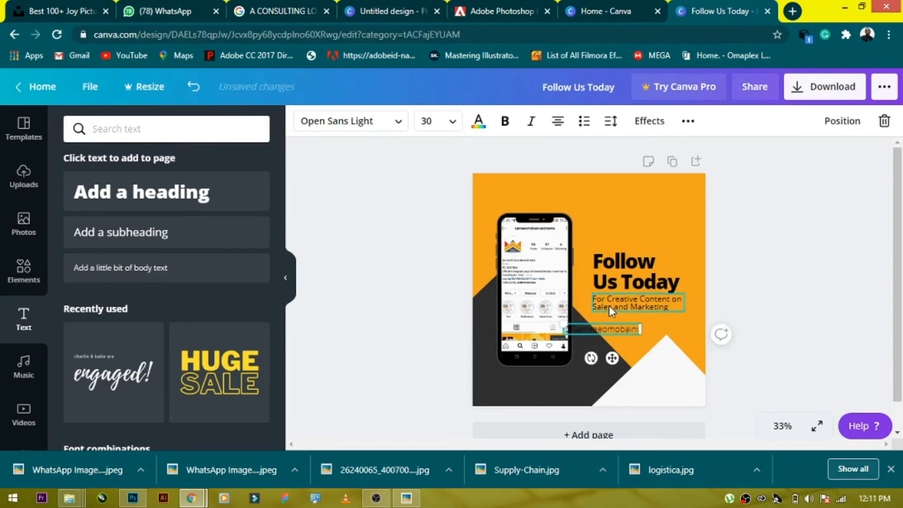
type("vestmetns")
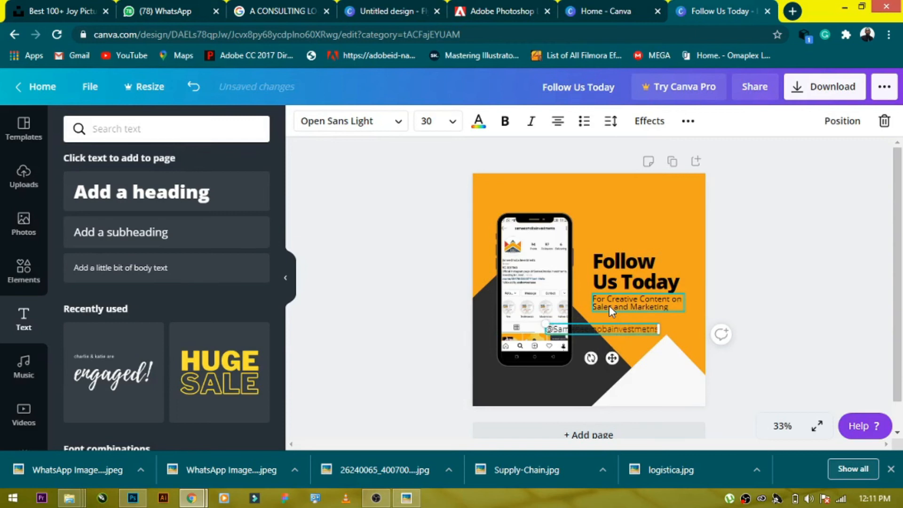
key("BackSpace")
key("BackSpace")
key("BackSpace")
key("BackSpace")
type("nts")
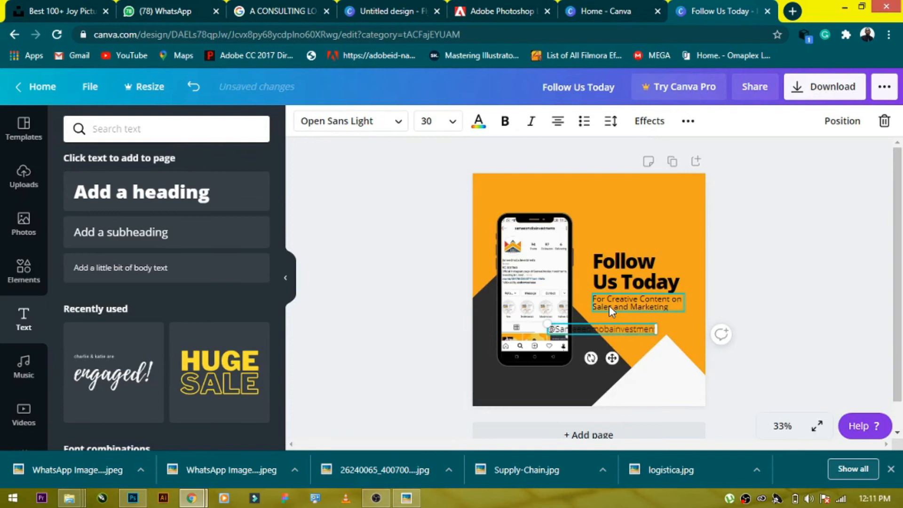
- Move the handle text below the phone and set its font size to 28
left_click_drag(612, 358, 562, 411)
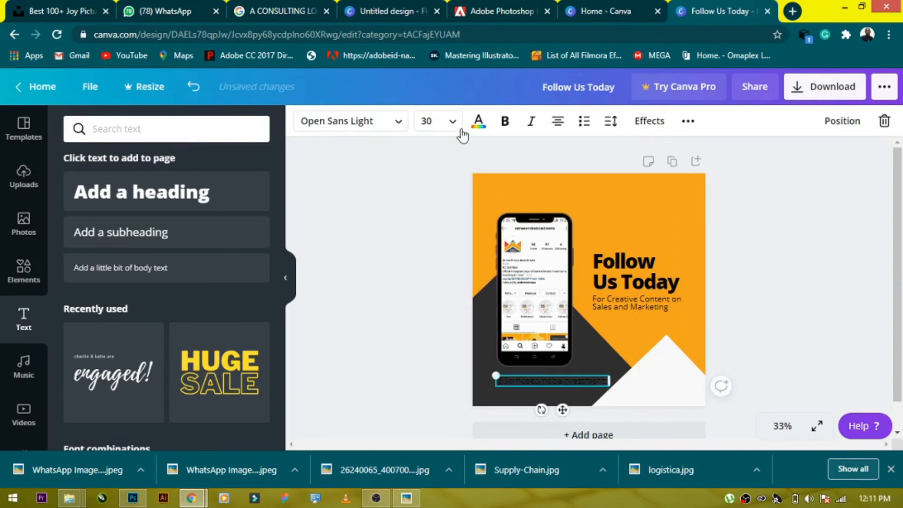
left_click(444, 123)
scroll(428, 341, "down", 3)
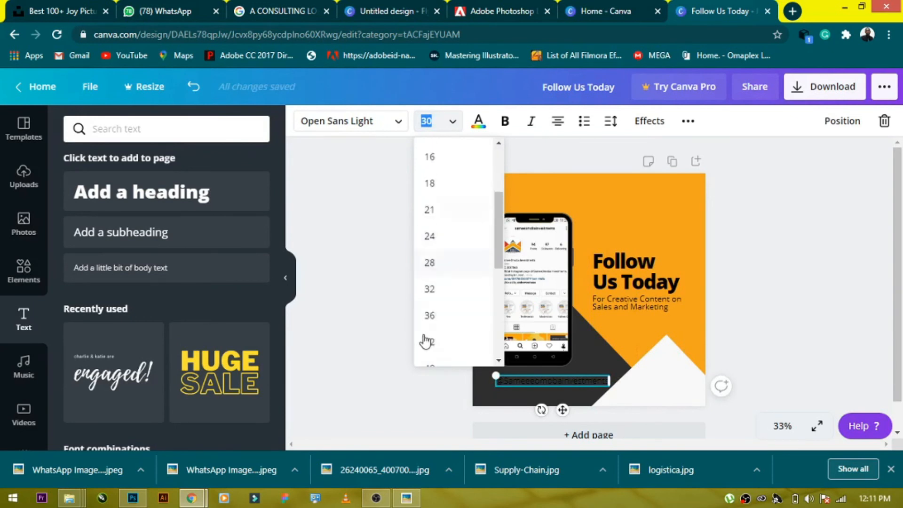
left_click(431, 260)
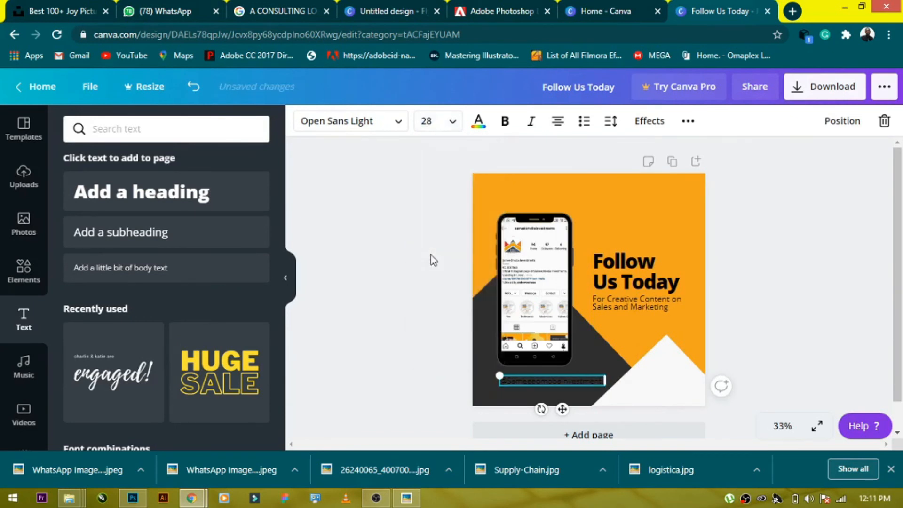
- Colour the handle text off-white, set its font size to 24, and center it under the phone
left_click(478, 120)
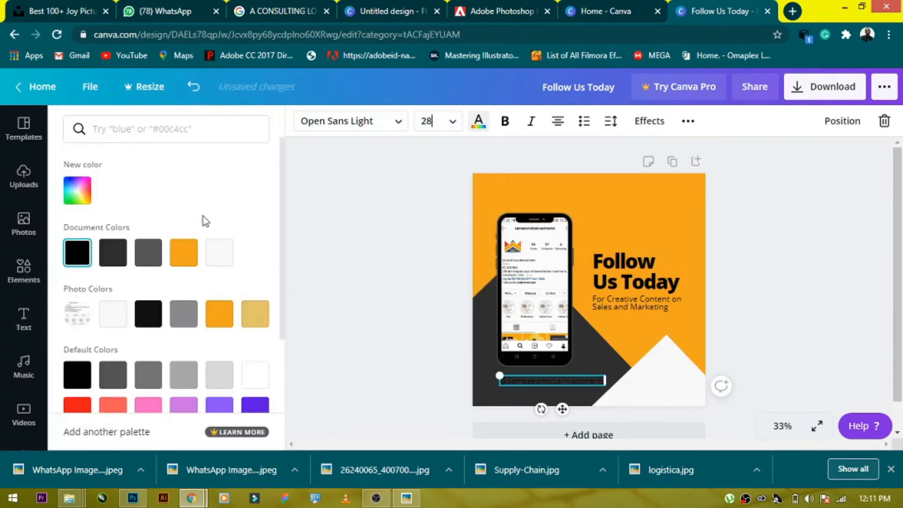
left_click(216, 254)
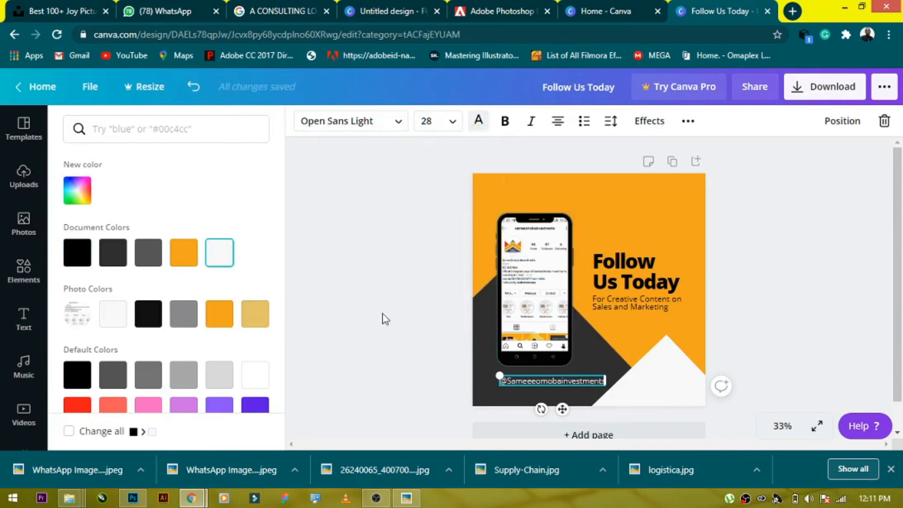
left_click(453, 125)
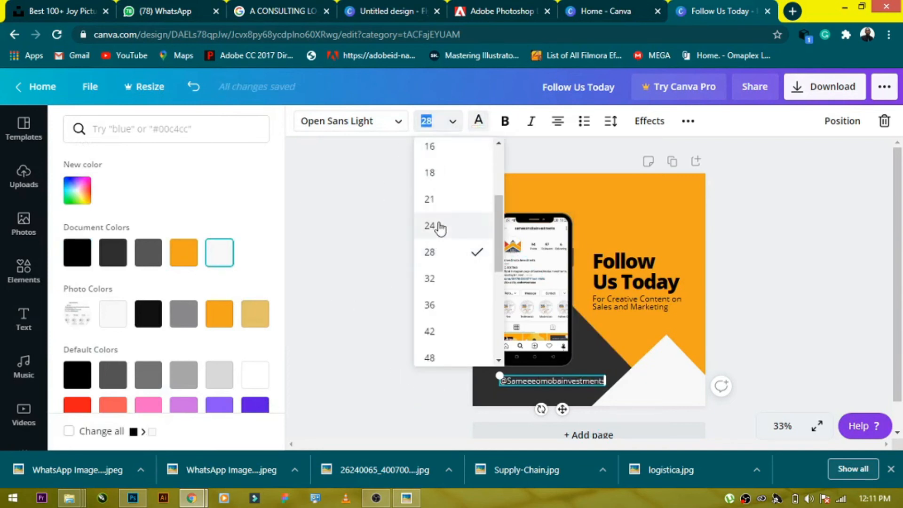
left_click(437, 225)
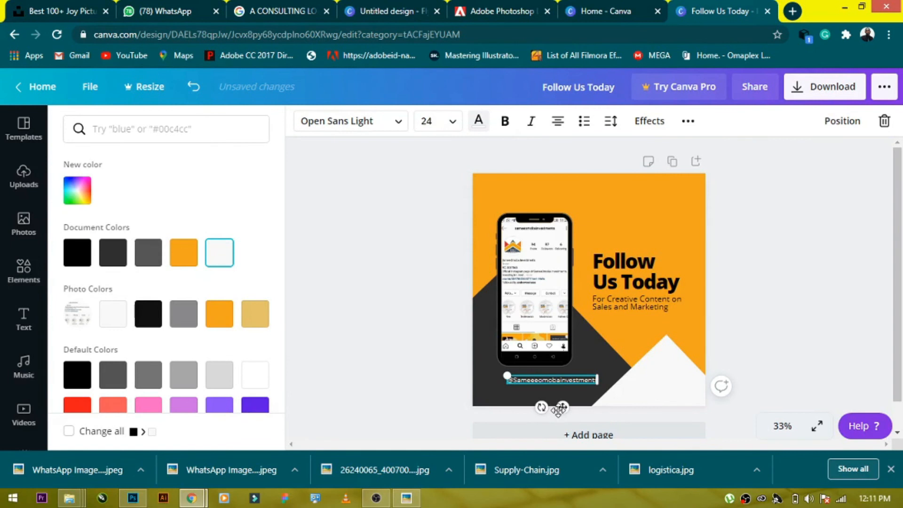
left_click_drag(554, 408, 576, 402)
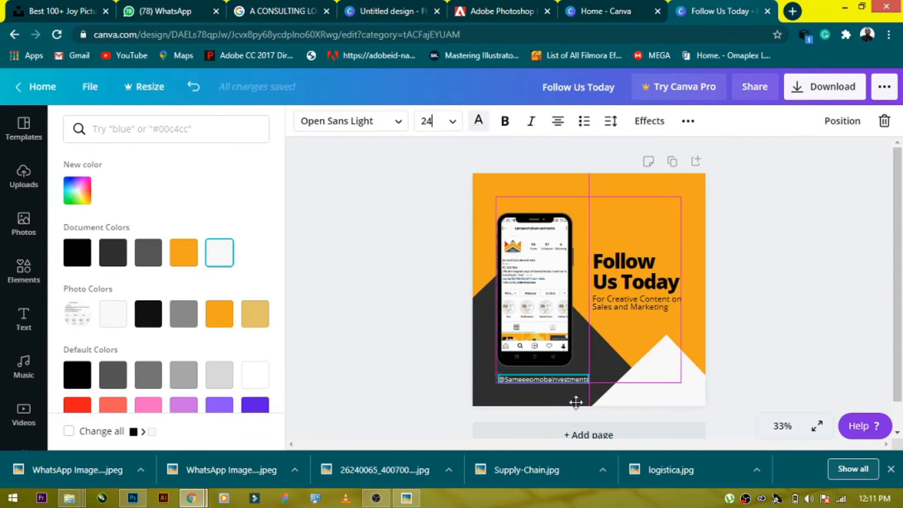
left_click(765, 304)
- Nudge the white triangle shape slightly lower
left_click(677, 379)
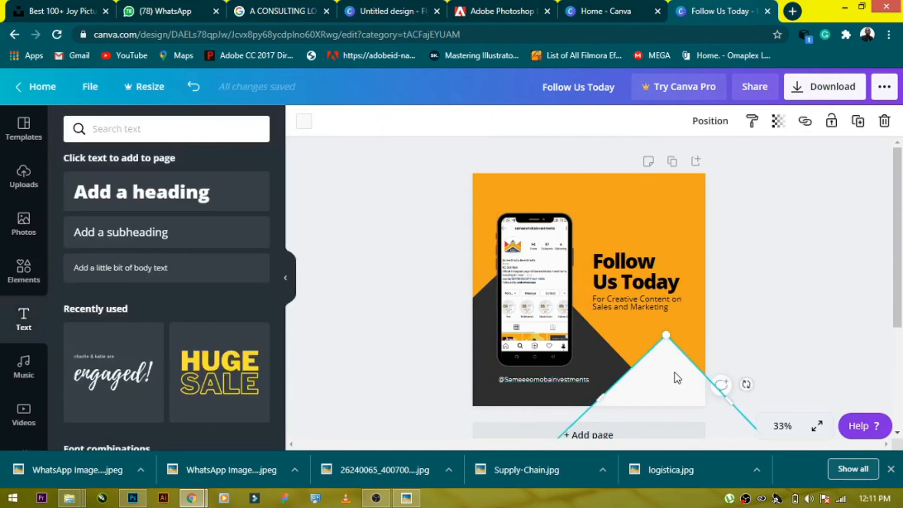
left_click_drag(671, 382, 671, 385)
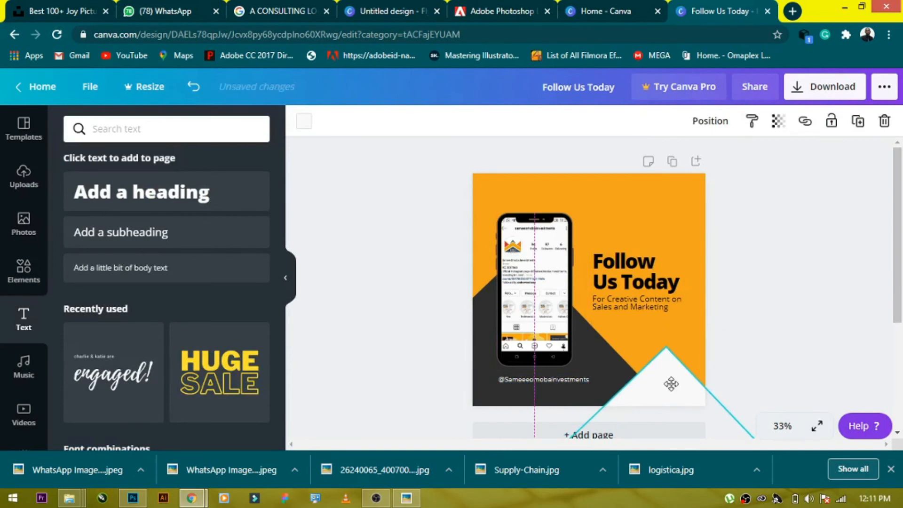
left_click(772, 315)
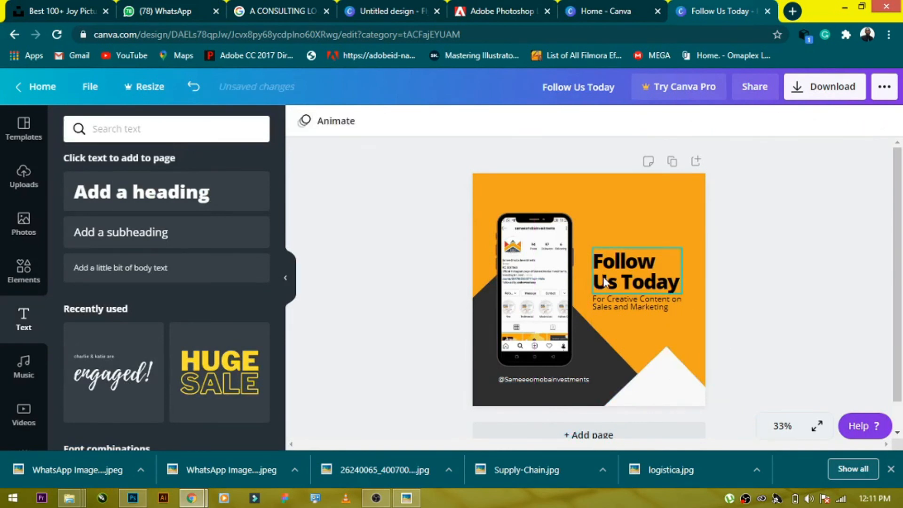
- Select the heading and subheading together, enlarge them, and reposition the pair
left_click(604, 281)
left_click(607, 306, "shift")
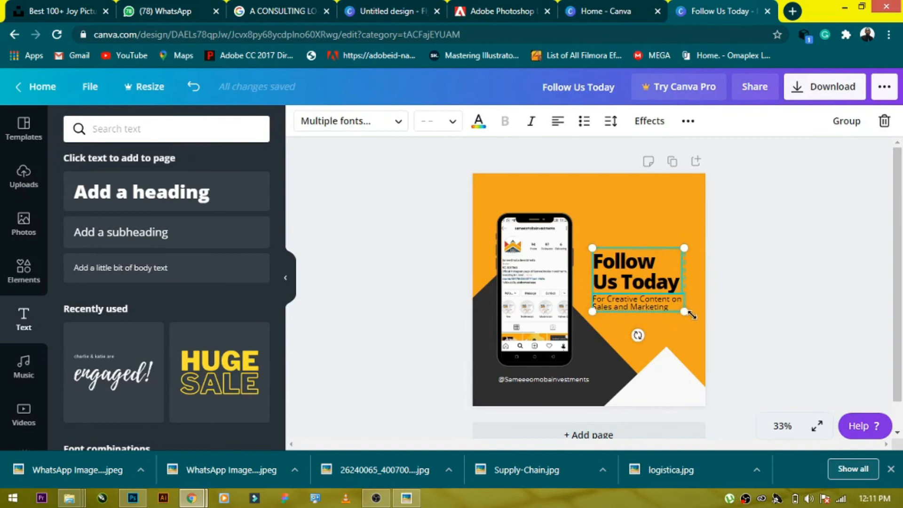
mouse_move(694, 326)
left_mouse_down()
mouse_move(682, 314)
mouse_move(691, 329)
left_mouse_up()
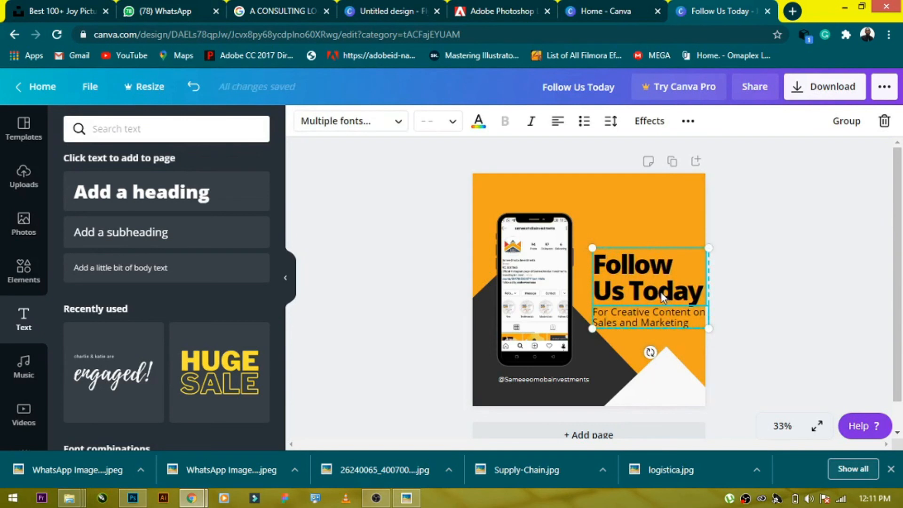
left_click_drag(627, 298, 632, 297)
- Nudge the dark diagonal shape slightly downward
left_click(602, 362)
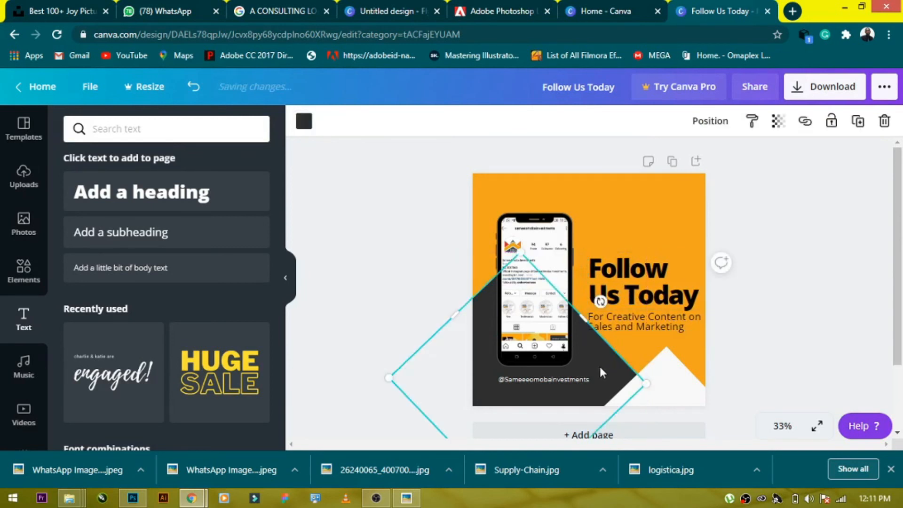
left_click_drag(600, 367, 598, 377)
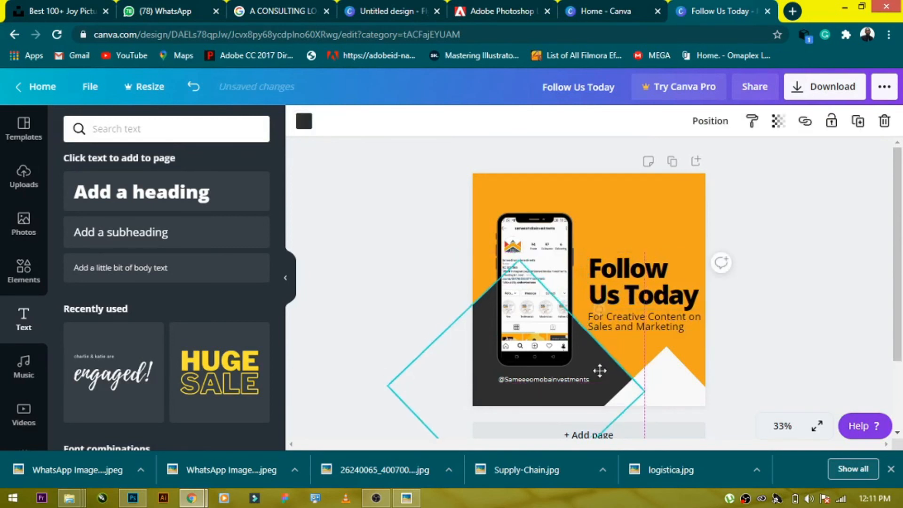
left_click(747, 311)
- Scale the heading and subheading group back down slightly to fit beside the phone
left_click(622, 323)
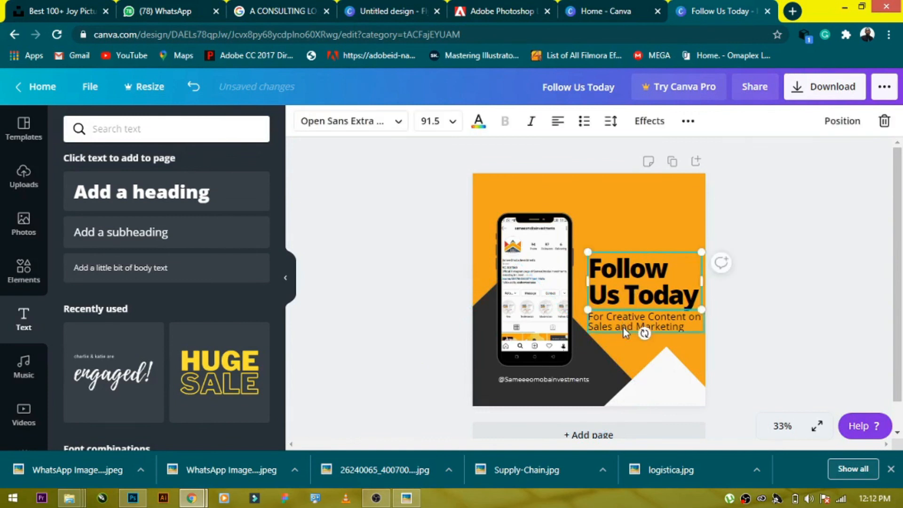
left_click(624, 332, "shift")
left_click_drag(685, 327, 670, 327)
left_click_drag(773, 292, 773, 293)
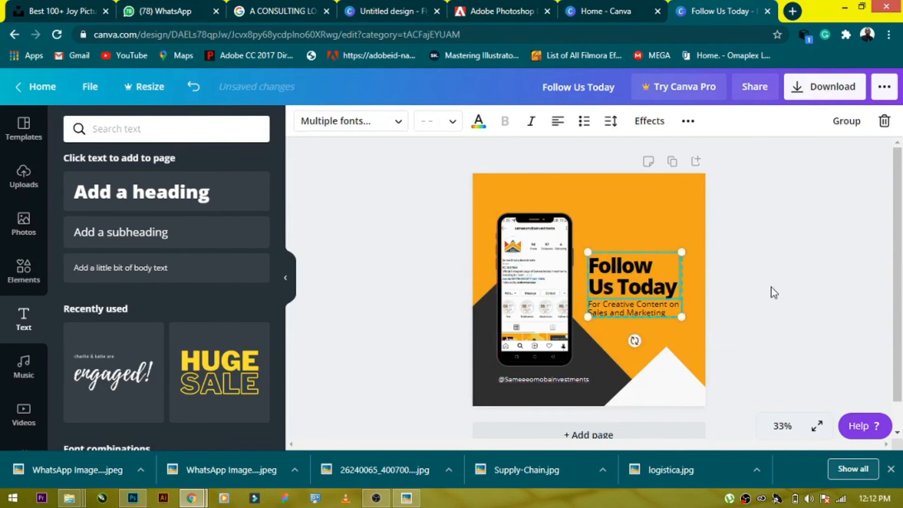
left_click(773, 293)
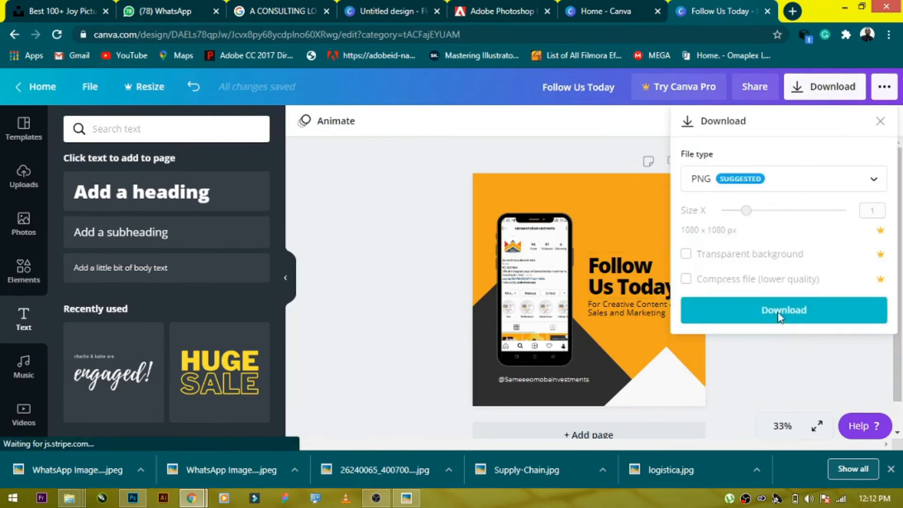
- Download the design as a PNG and save it in the mock up folder
left_click(767, 322)
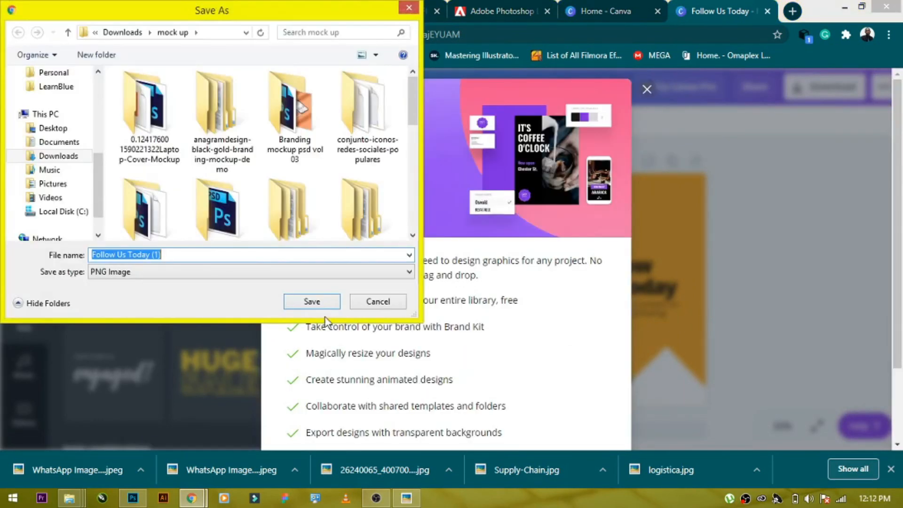
left_click(312, 301)
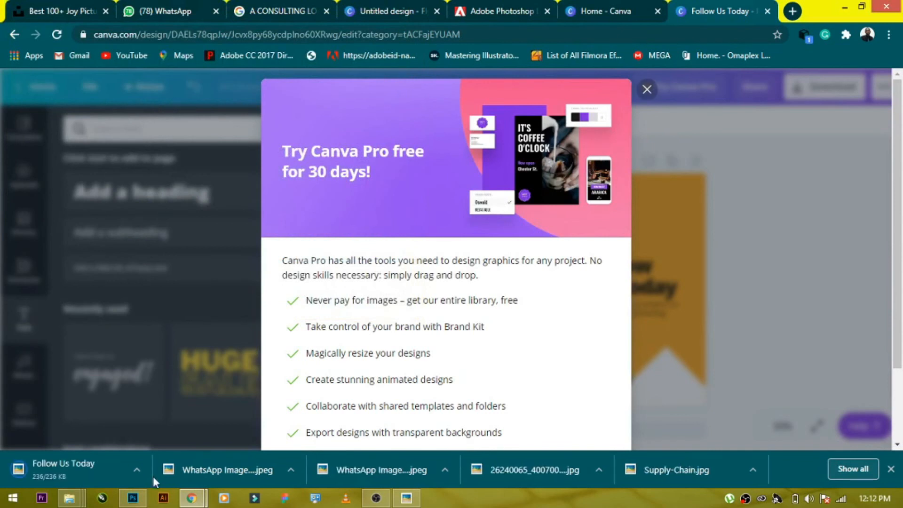
- Open the downloaded PNG and view it enlarged to review the final design
left_click(115, 469)
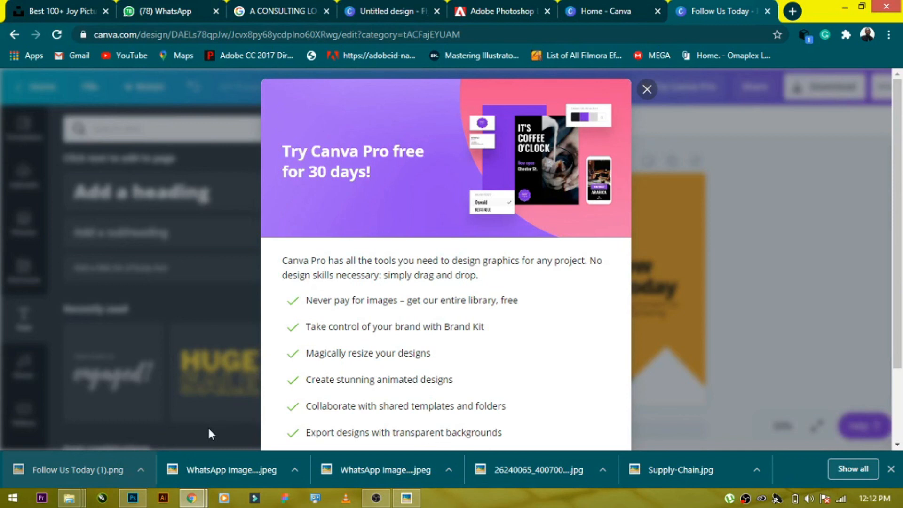
left_click(395, 501)
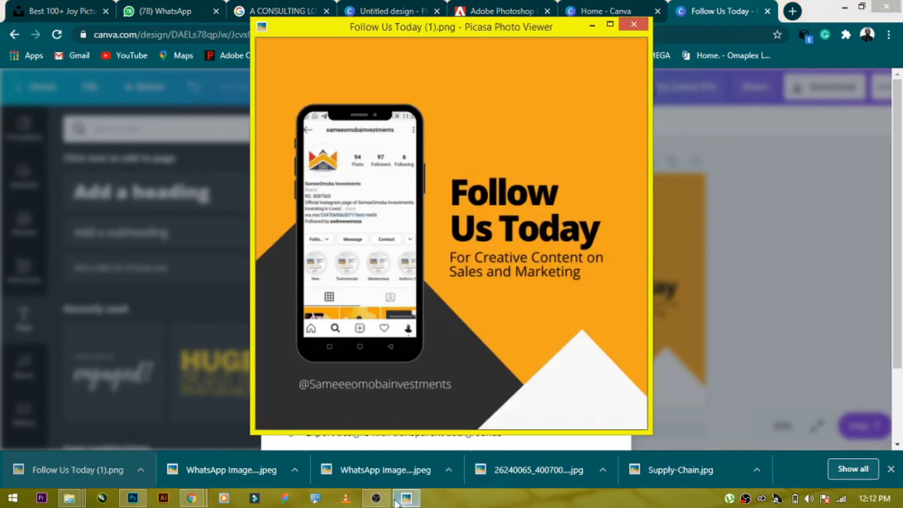
left_click(610, 24)
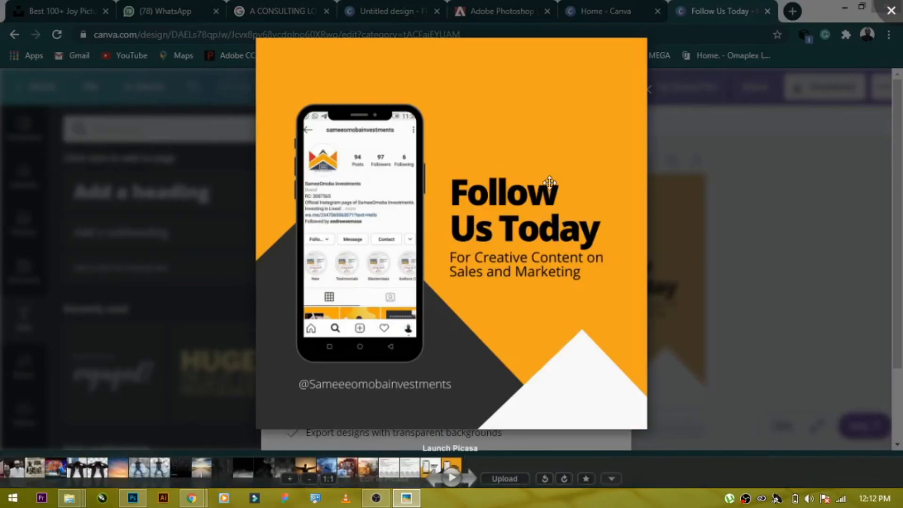
scroll(549, 183, "up", 2)
scroll(564, 141, "down", 2)
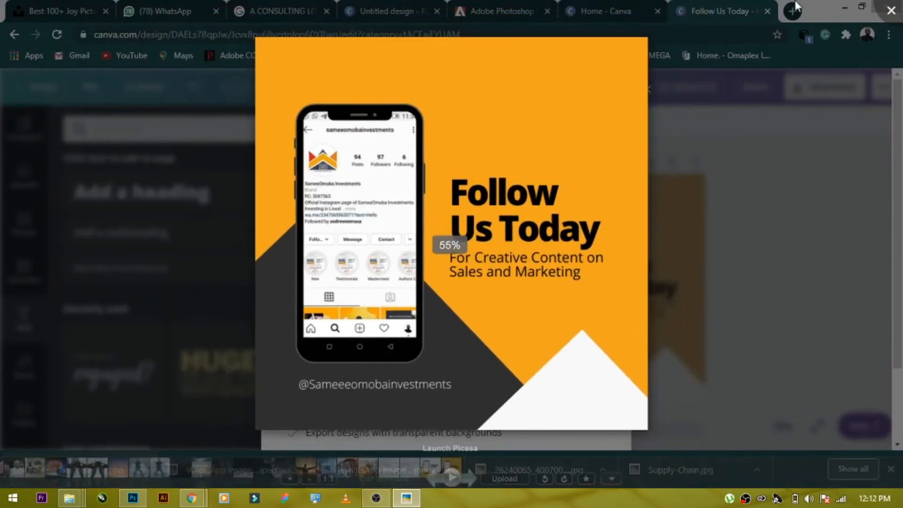